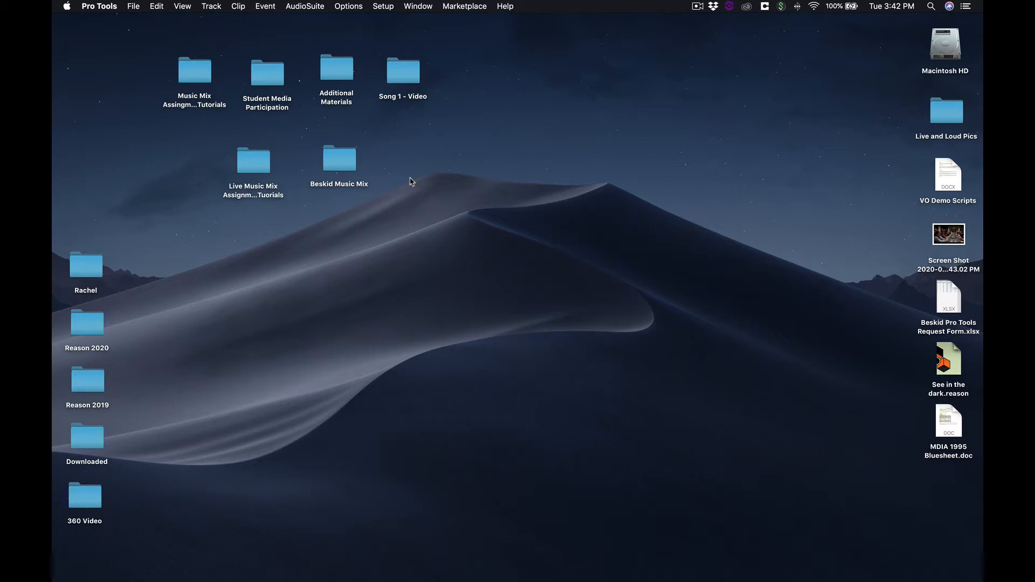
# Open the session file "Copy of Beskid Music Mix.ptx" from the Beskid Music Mix folder on the desktop
pyautogui.doubleClick(344, 162)
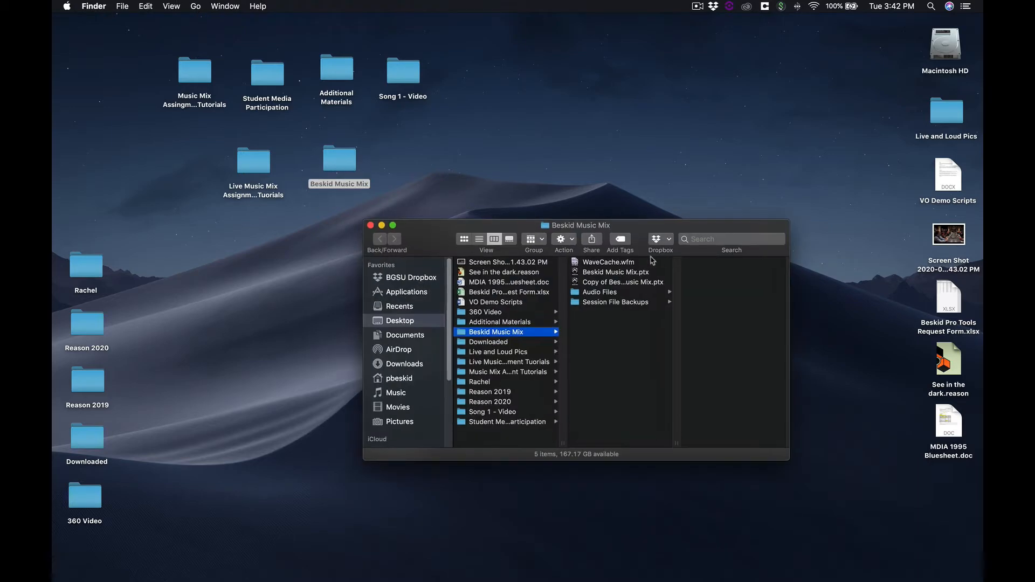
pyautogui.doubleClick(603, 282)
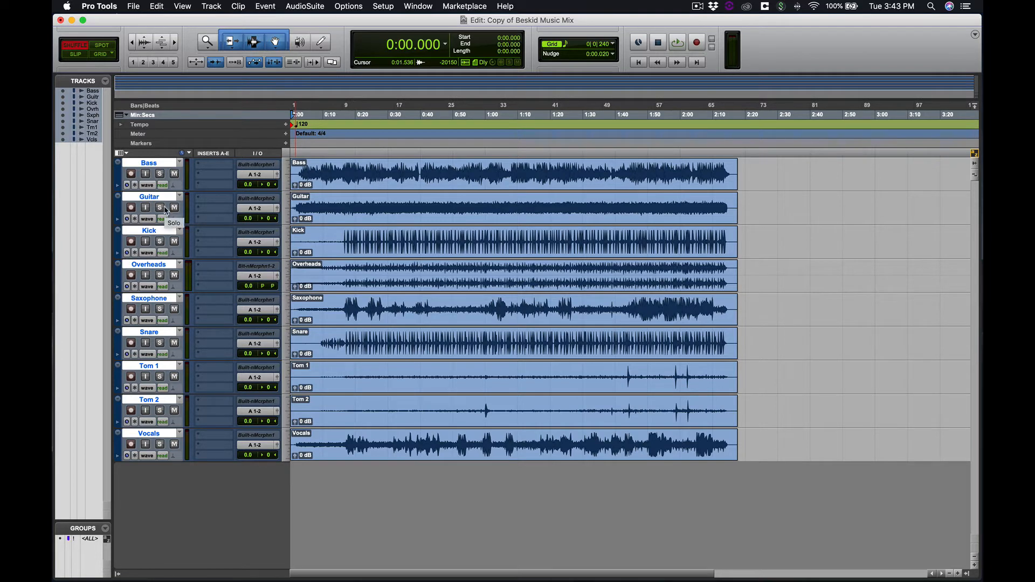
# Clear the selection of all tracks and select single tracks one at a time, ending with only Bass selected
pyautogui.keyDown('super'); pyautogui.click(159, 164); pyautogui.keyUp('super')
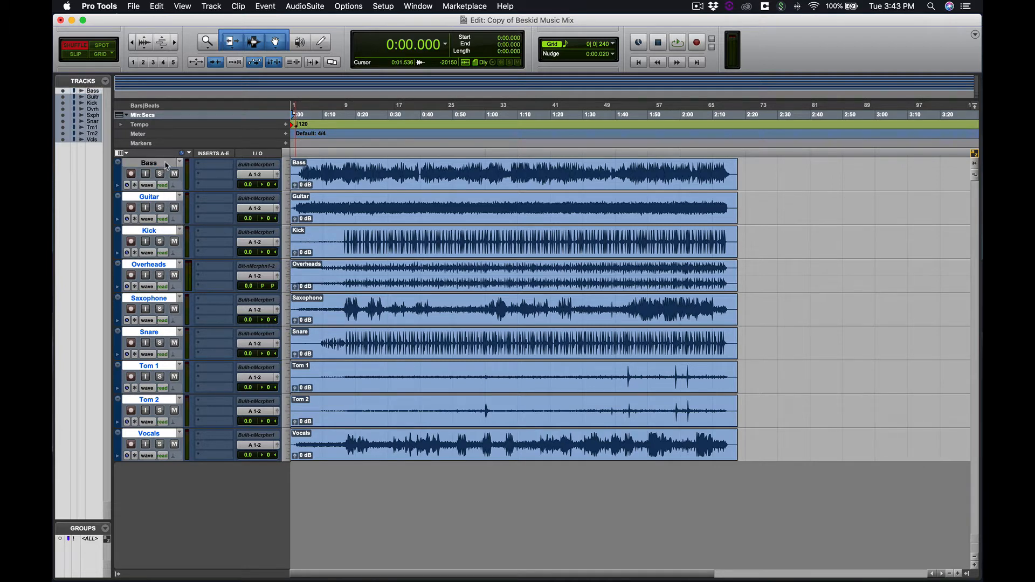
pyautogui.click(165, 166)
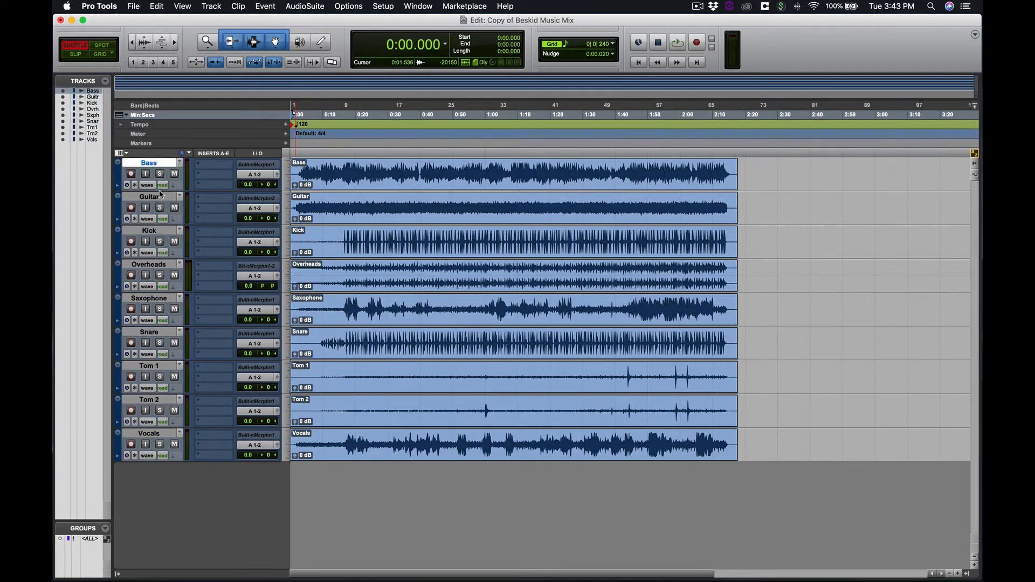
pyautogui.click(158, 198)
pyautogui.click(155, 231)
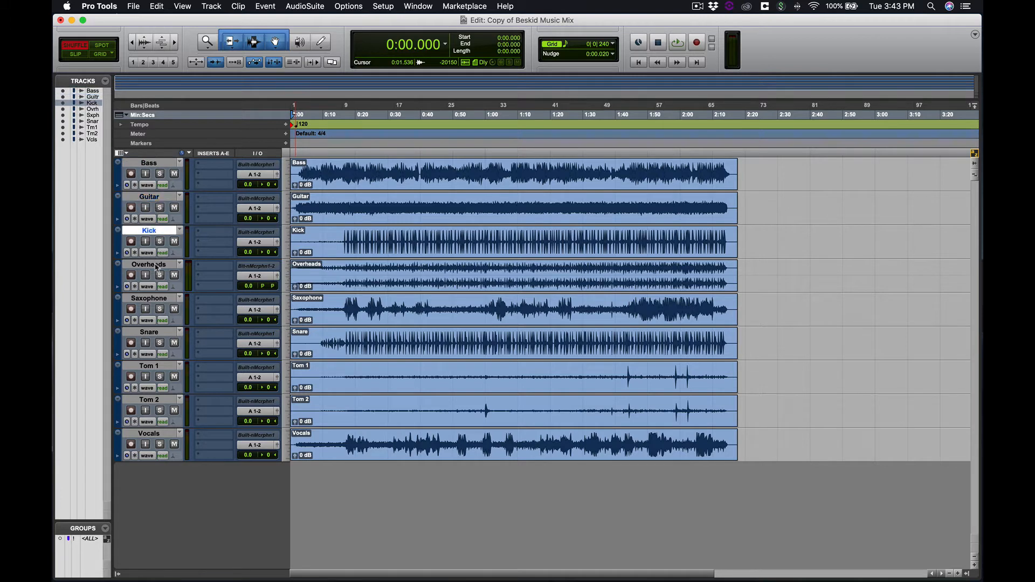
pyautogui.click(155, 265)
pyautogui.click(158, 300)
pyautogui.click(163, 167)
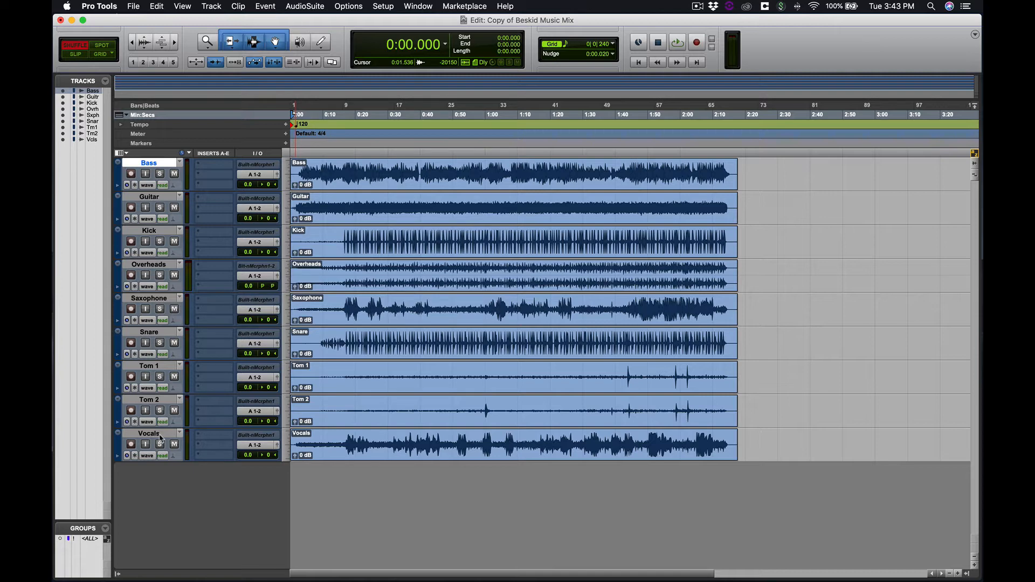
# Reorder the tracks as Vocals, Bass, Guitar, Kick, Snare, Tom 1, Tom 2, Overheads, Saxophone
pyautogui.moveTo(165, 434); pyautogui.dragTo(156, 170)
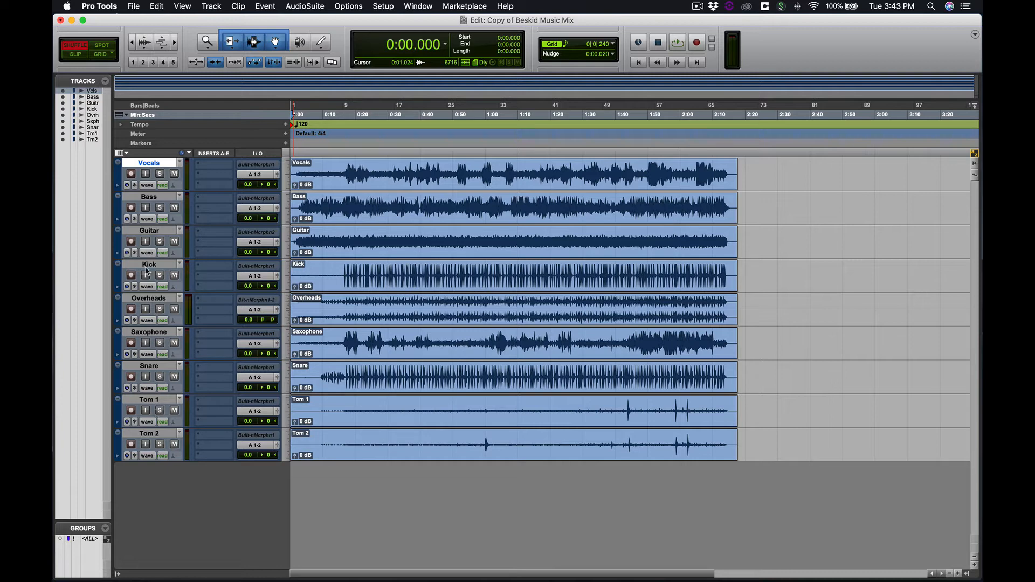
pyautogui.moveTo(155, 327); pyautogui.dragTo(173, 468)
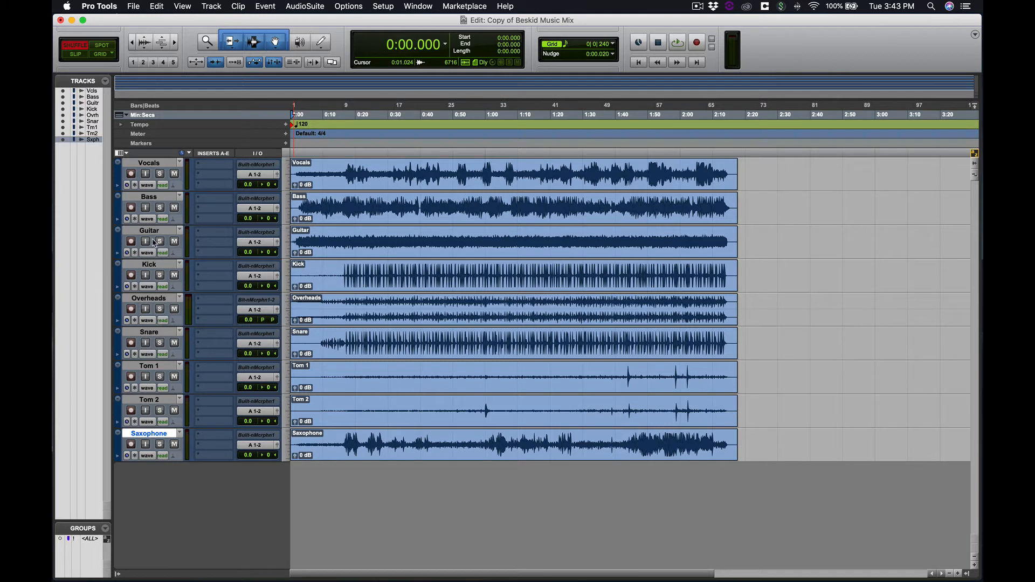
pyautogui.moveTo(162, 333); pyautogui.dragTo(162, 296)
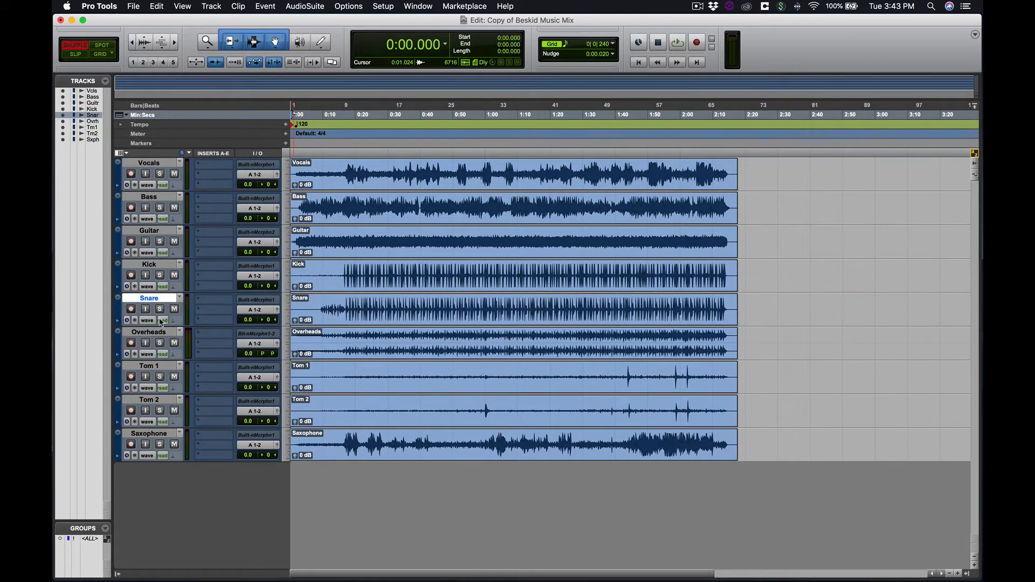
pyautogui.moveTo(163, 370); pyautogui.dragTo(164, 338)
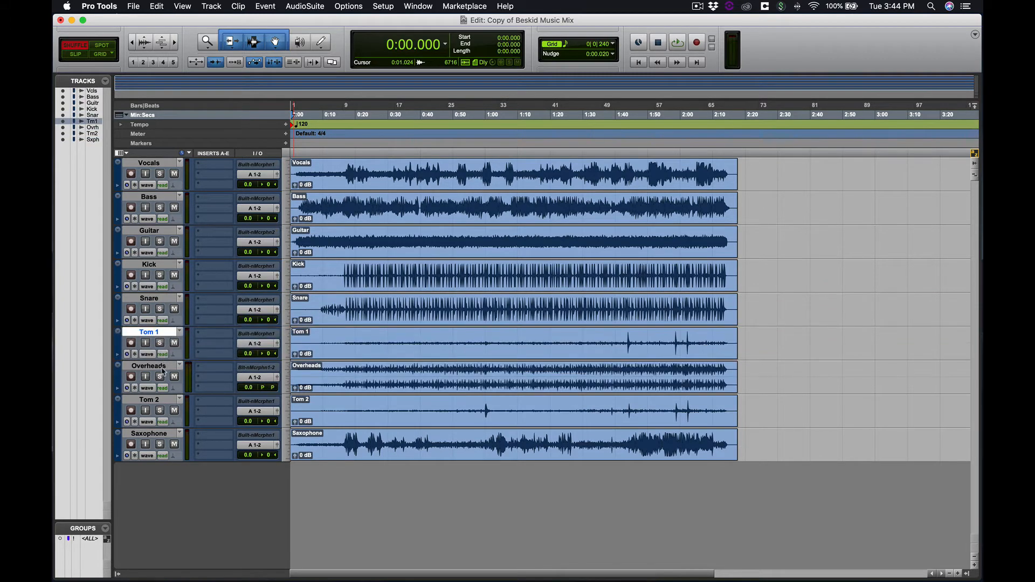
pyautogui.moveTo(160, 402); pyautogui.dragTo(161, 357)
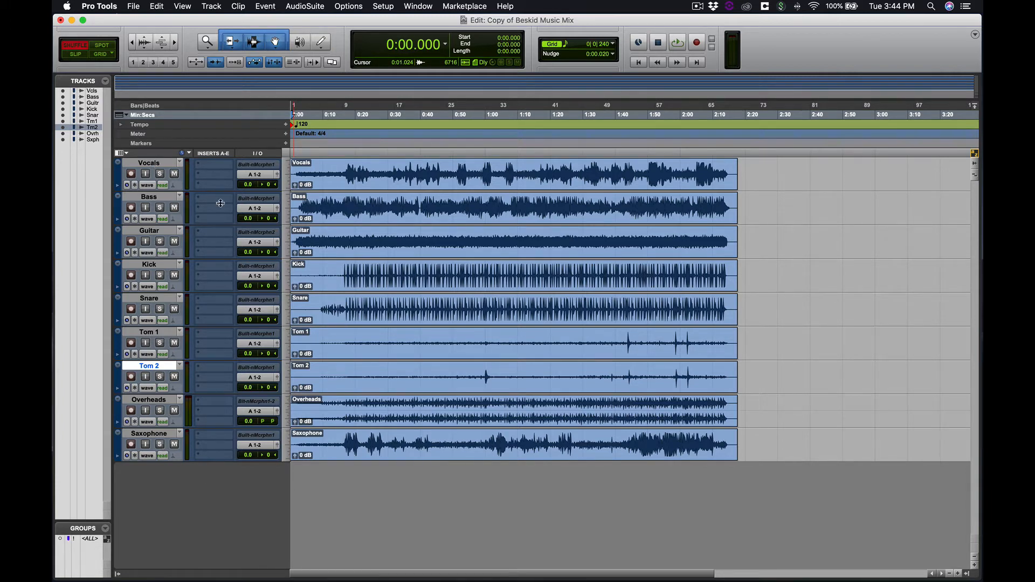
# Open the color palette for the Vocals track and color the track bright purple
pyautogui.click(136, 164)
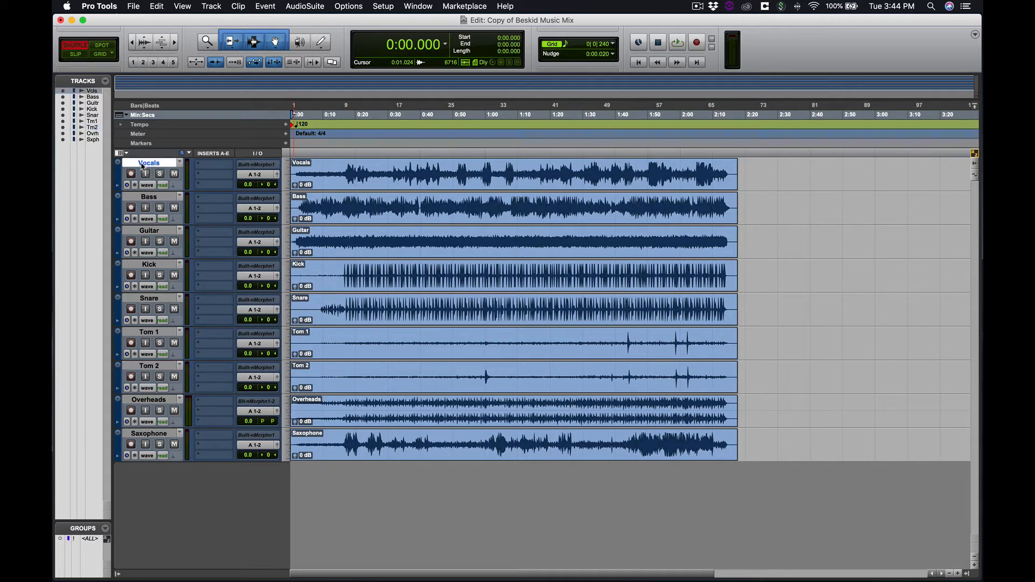
pyautogui.doubleClick(116, 178)
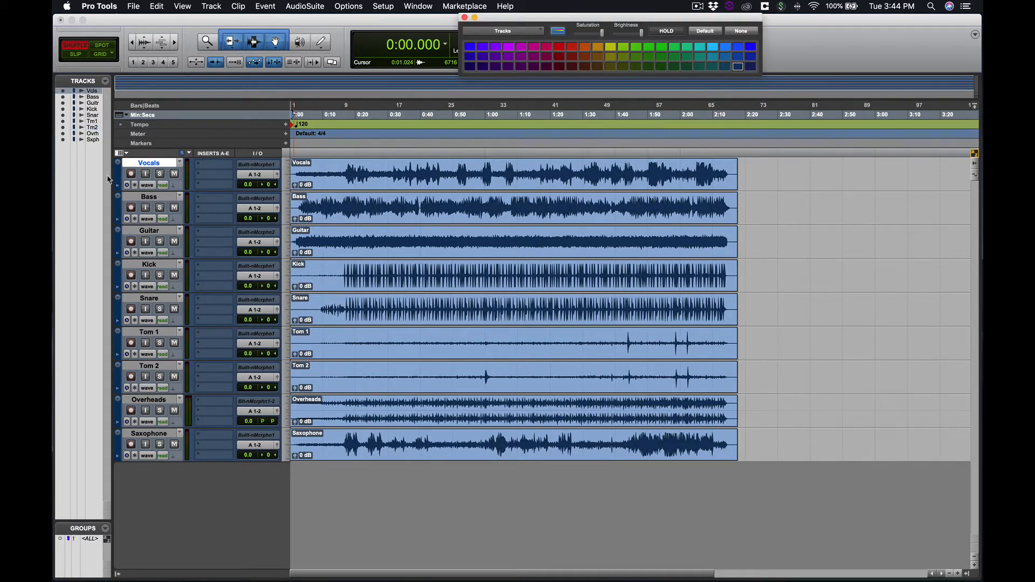
pyautogui.click(497, 48)
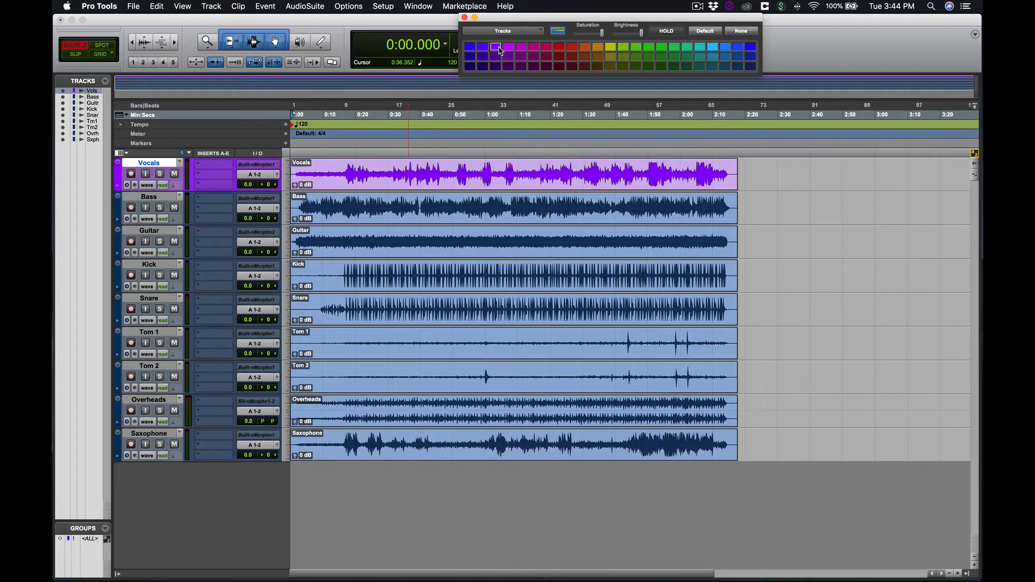
# Select the Bass and Guitar tracks together and color them orange
pyautogui.click(164, 198)
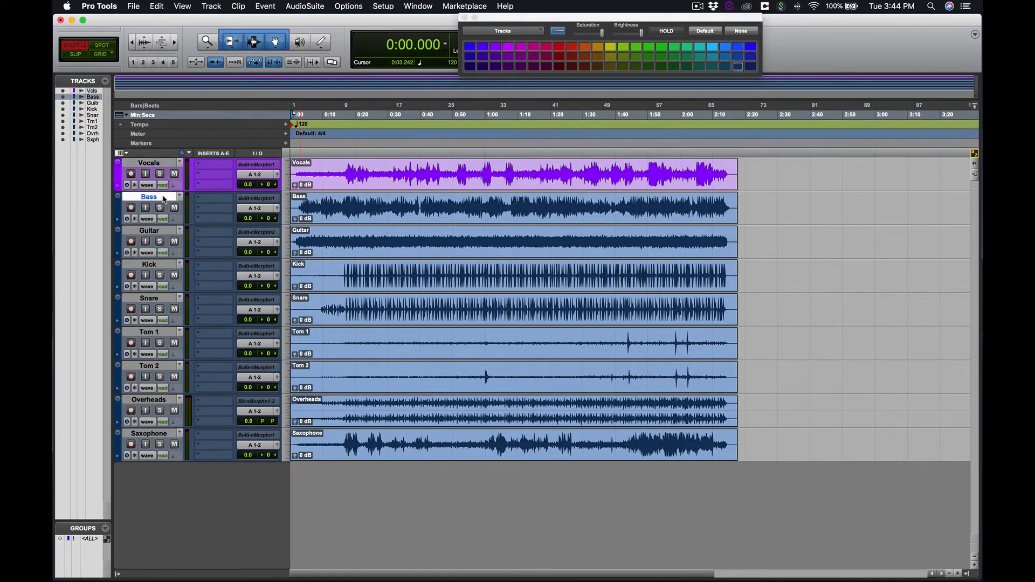
pyautogui.keyDown('shift'); pyautogui.click(162, 232); pyautogui.keyUp('shift')
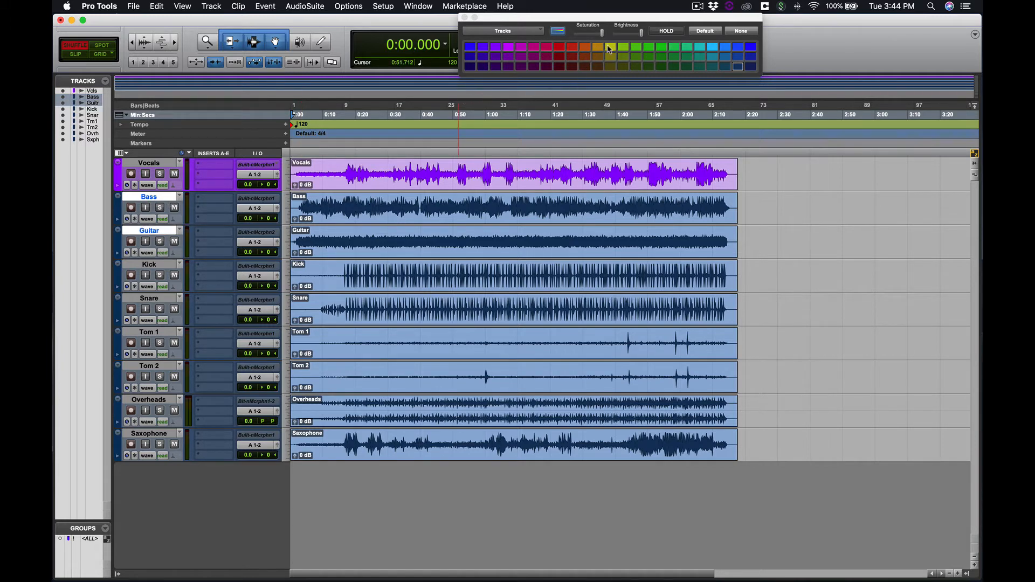
pyautogui.click(599, 48)
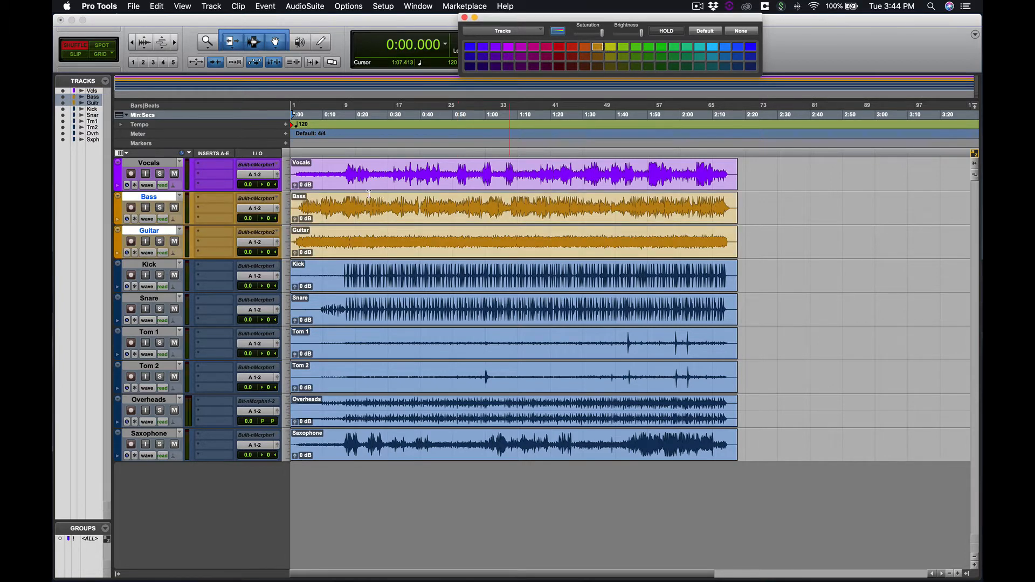
pyautogui.click(154, 268)
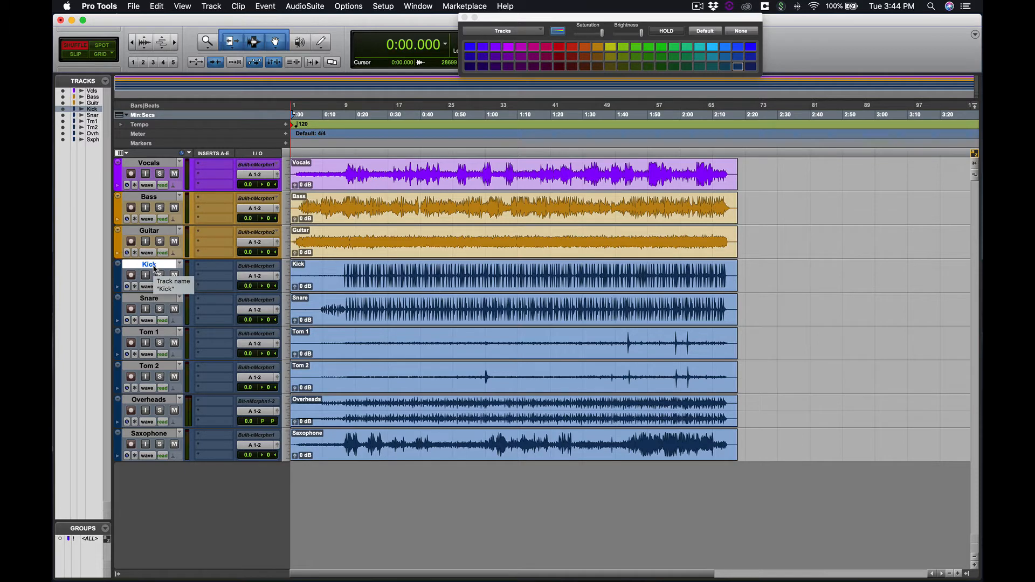
pyautogui.keyDown('shift'); pyautogui.click(155, 300); pyautogui.keyUp('shift')
pyautogui.keyDown('shift'); pyautogui.click(157, 332); pyautogui.keyUp('shift')
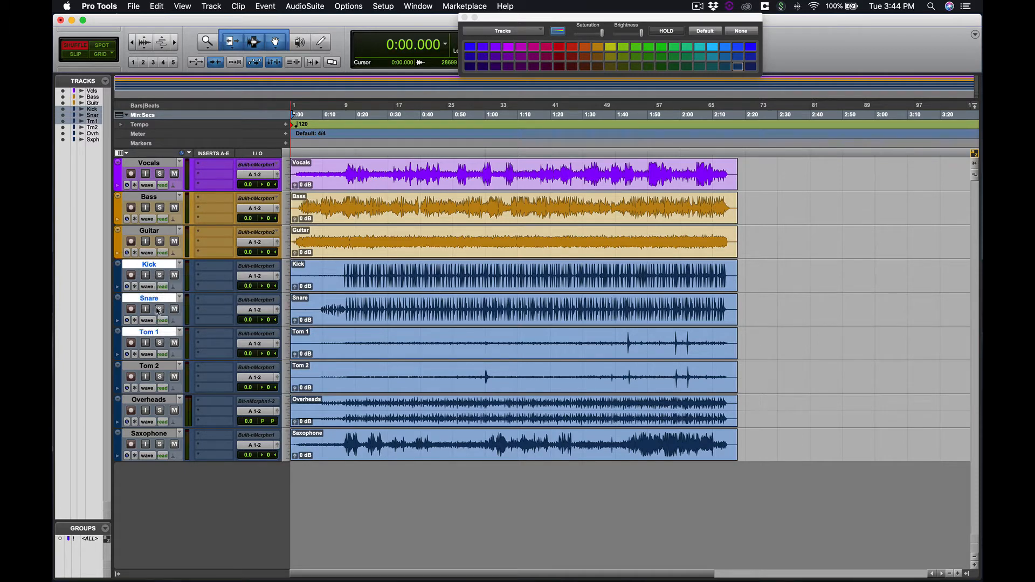
pyautogui.keyDown('super'); pyautogui.click(157, 300); pyautogui.keyUp('super')
pyautogui.keyDown('super'); pyautogui.click(157, 333); pyautogui.keyUp('super')
pyautogui.keyDown('super'); pyautogui.click(160, 268); pyautogui.keyUp('super')
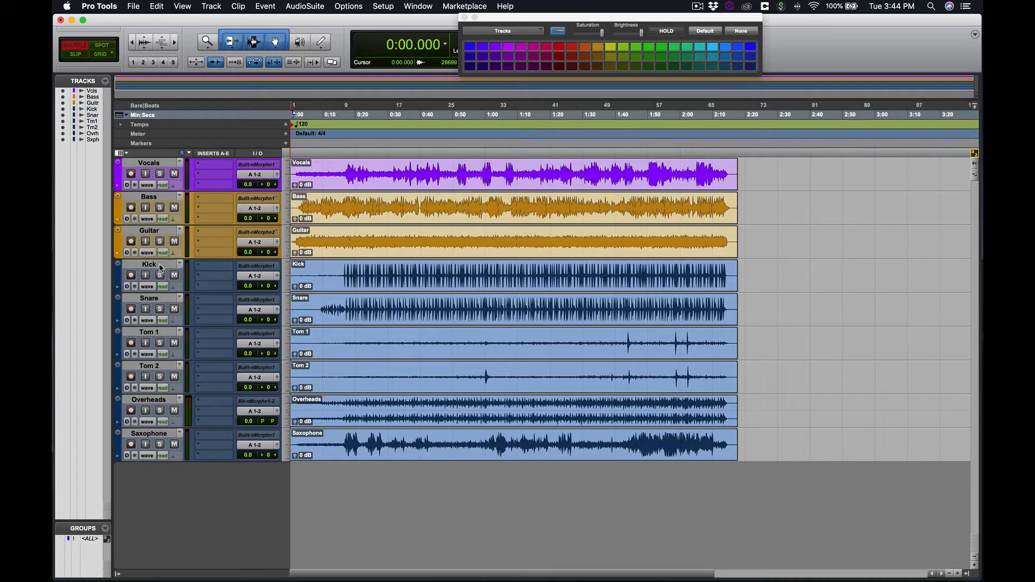
# Select all the drum tracks from Kick through Overheads and color them bright green
pyautogui.click(160, 268)
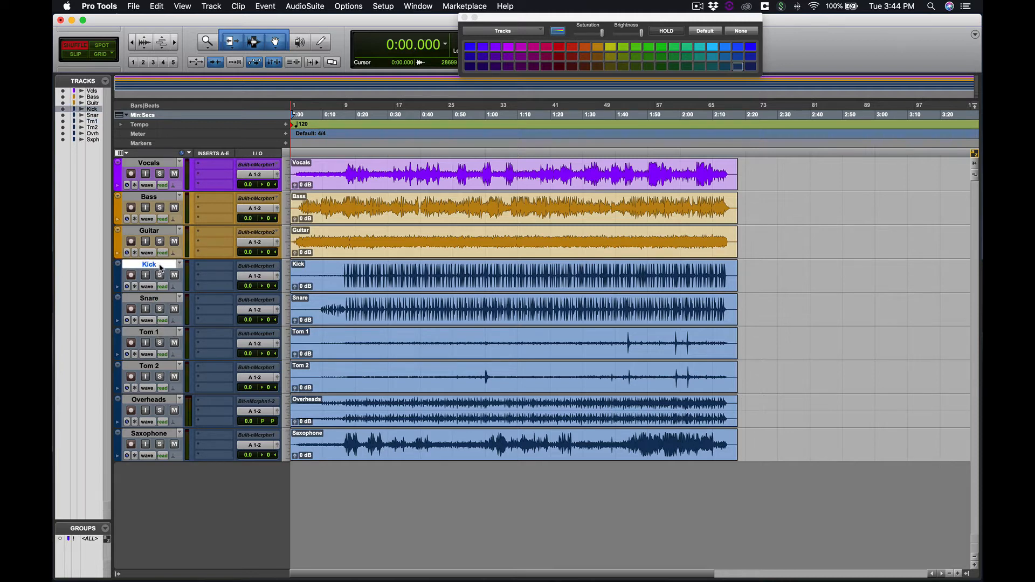
pyautogui.keyDown('shift'); pyautogui.click(161, 401); pyautogui.keyUp('shift')
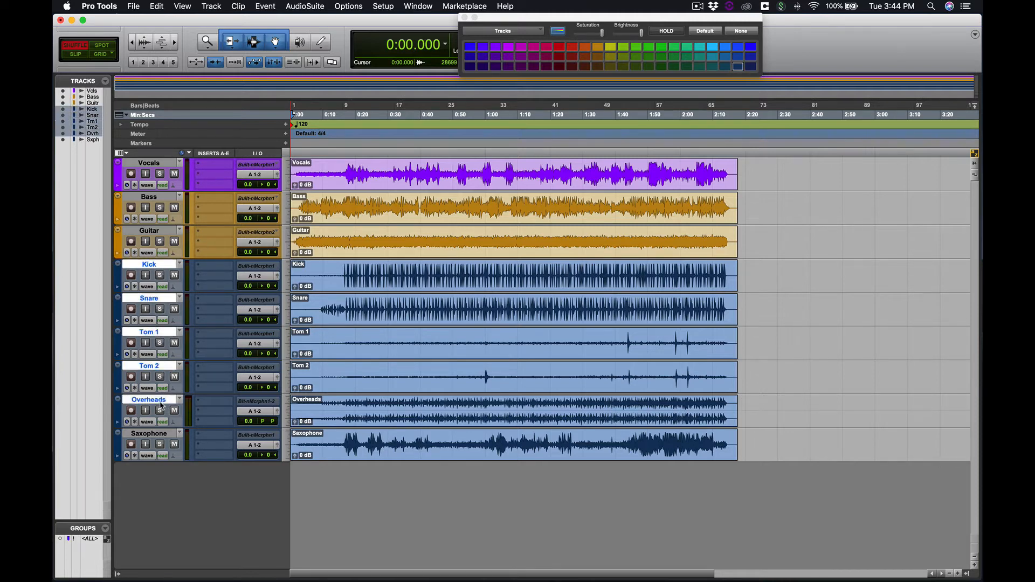
pyautogui.click(661, 47)
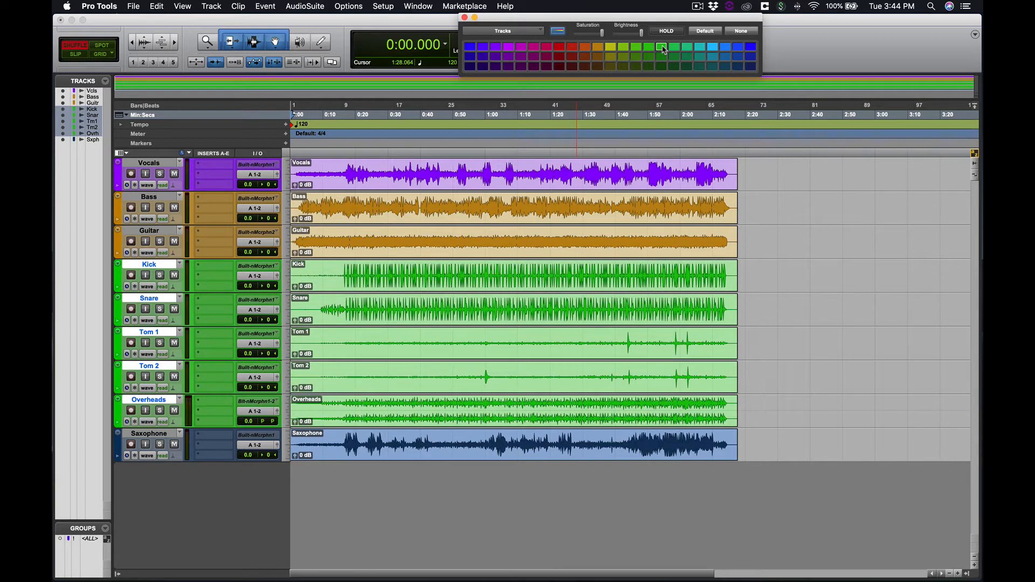
# Try out the palette's Brightness and Saturation adjustments on the track colors and restore both to their original settings
pyautogui.moveTo(640, 32); pyautogui.dragTo(626, 36)
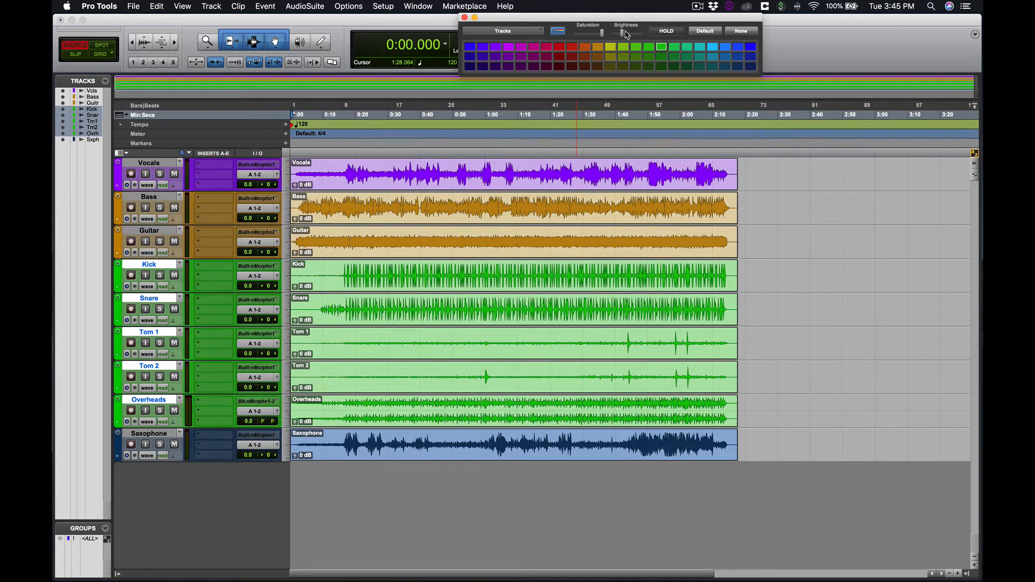
pyautogui.keyDown('alt'); pyautogui.click(626, 35); pyautogui.keyUp('alt')
pyautogui.moveTo(602, 34)
pyautogui.mouseDown()
pyautogui.moveTo(576, 36)
pyautogui.moveTo(609, 34)
pyautogui.mouseUp()
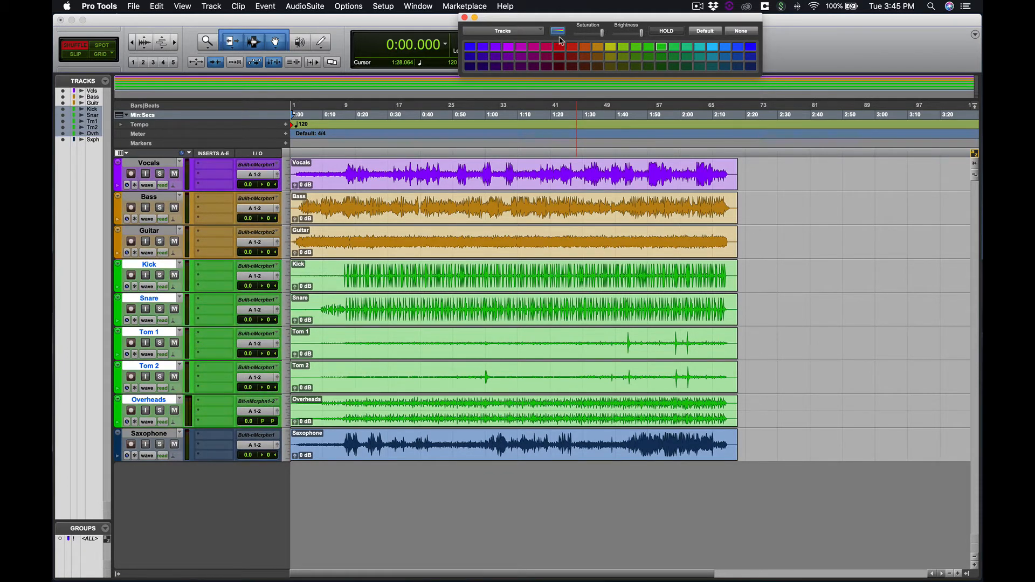
# Color the Saxophone track blue and close the color palette
pyautogui.click(164, 434)
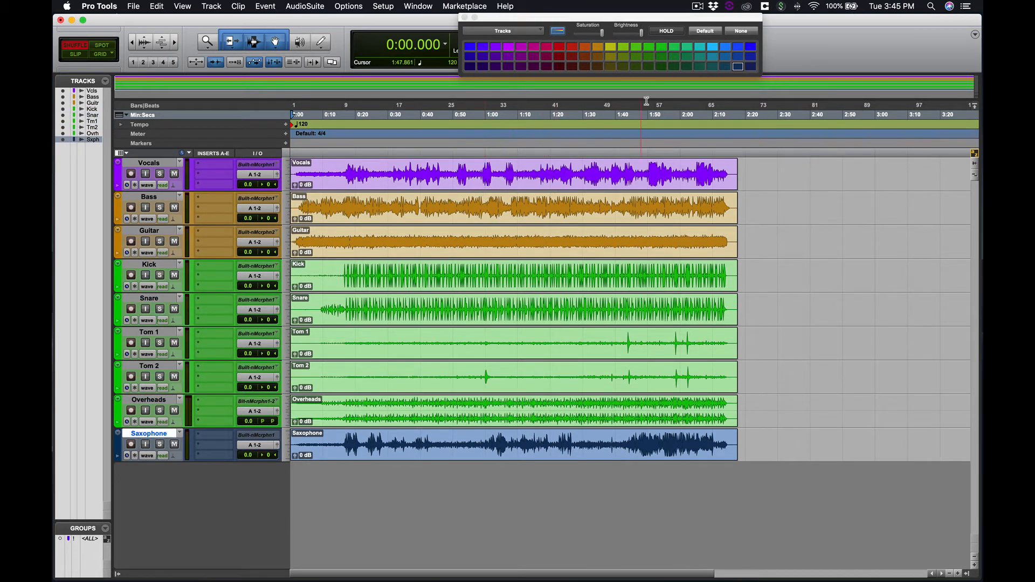
pyautogui.click(740, 47)
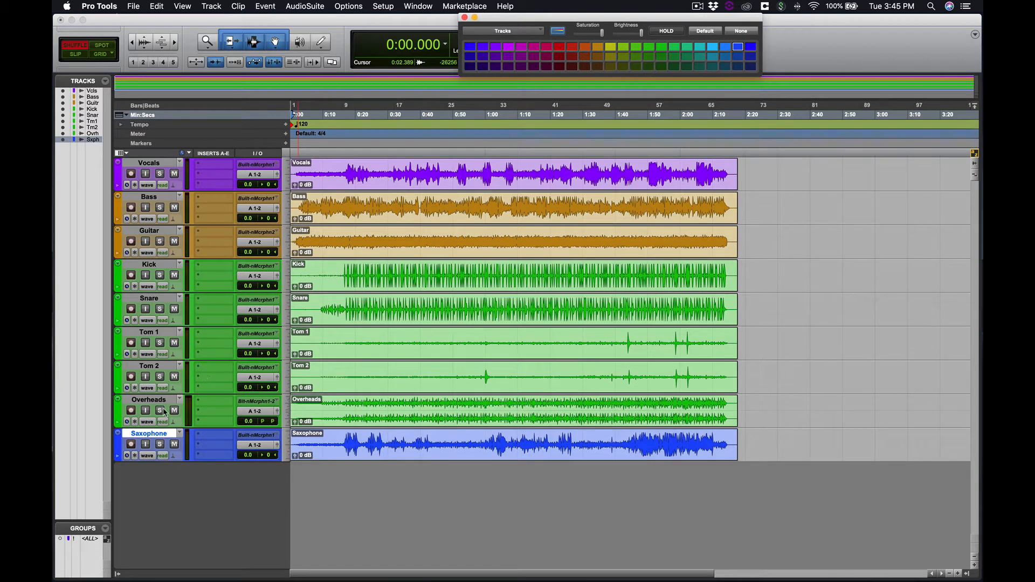
pyautogui.click(369, 502)
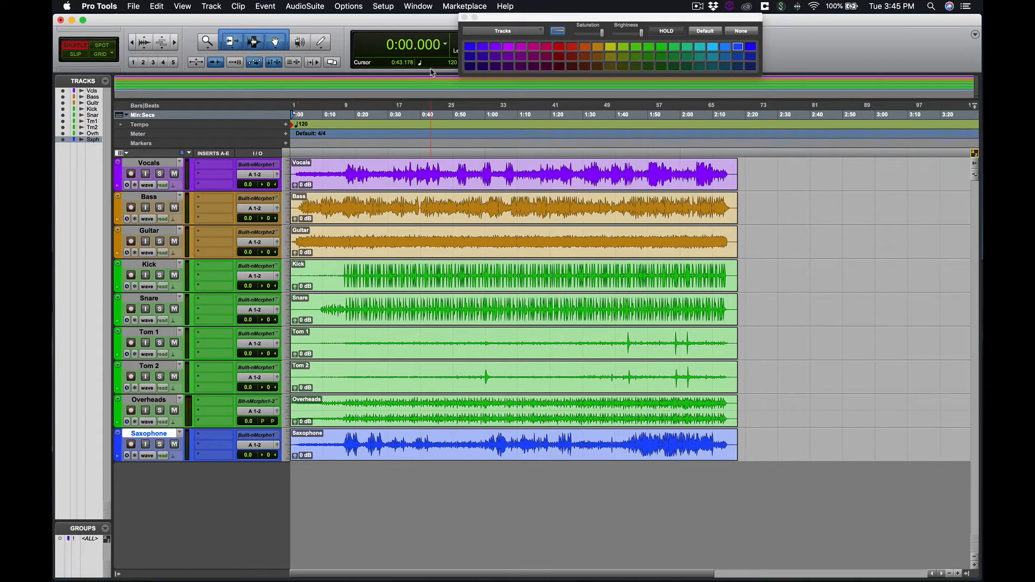
pyautogui.click(465, 18)
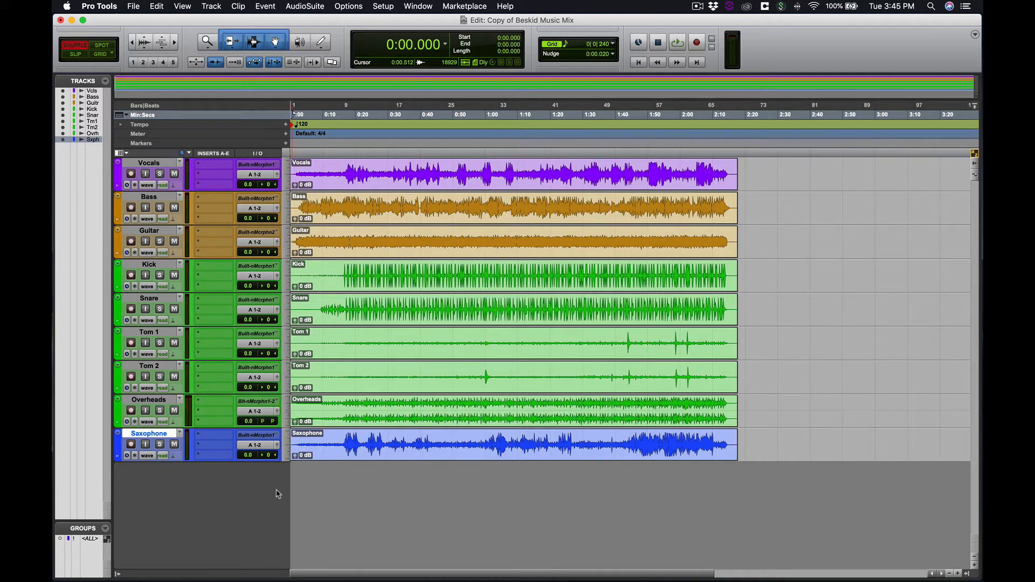
# Create one new stereo Master Fader track below the Saxophone track
pyautogui.press('shift+super+n')
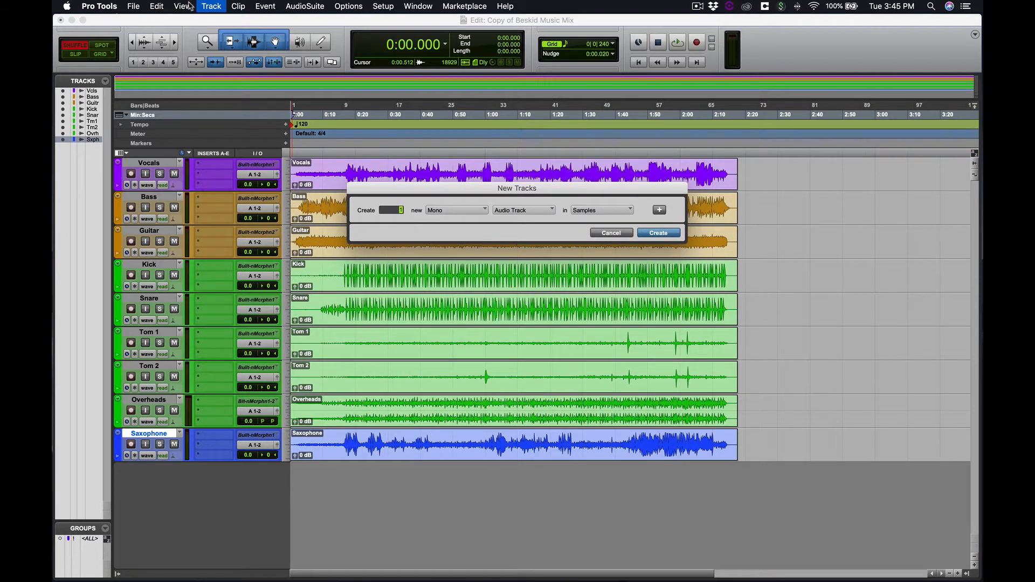
pyautogui.click(210, 6)
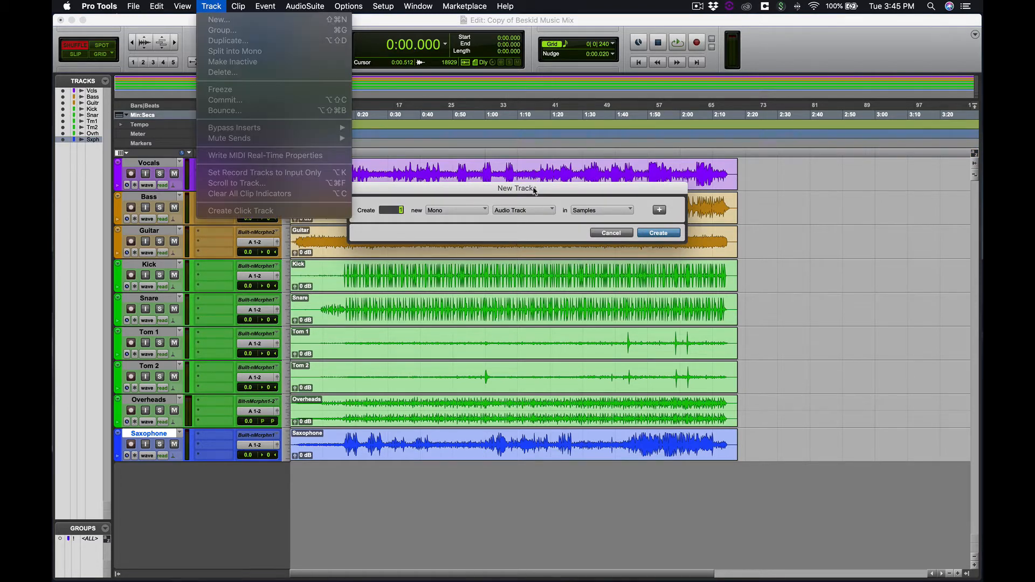
pyautogui.click(446, 211)
pyautogui.click(457, 223)
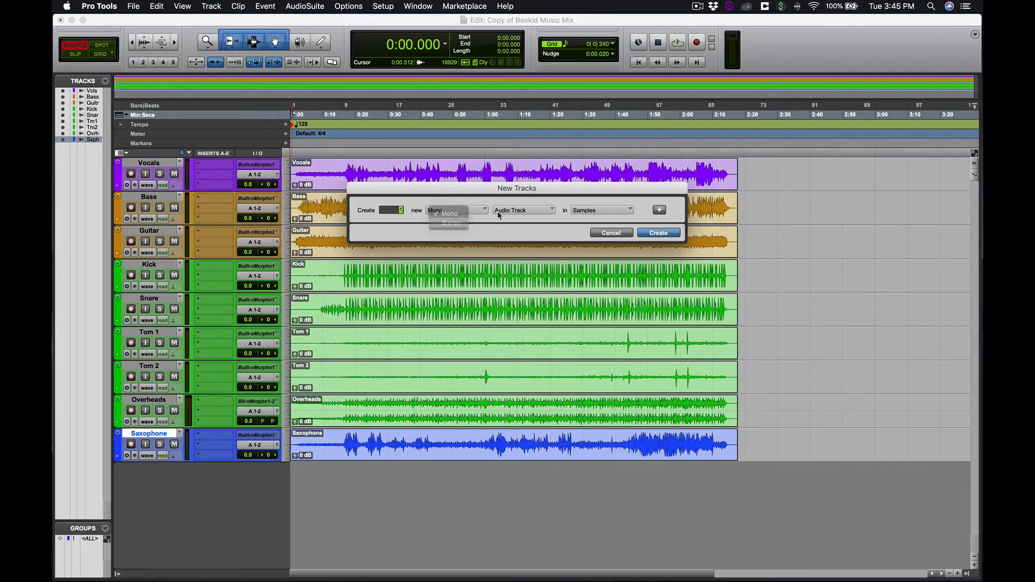
pyautogui.click(521, 210)
pyautogui.click(525, 232)
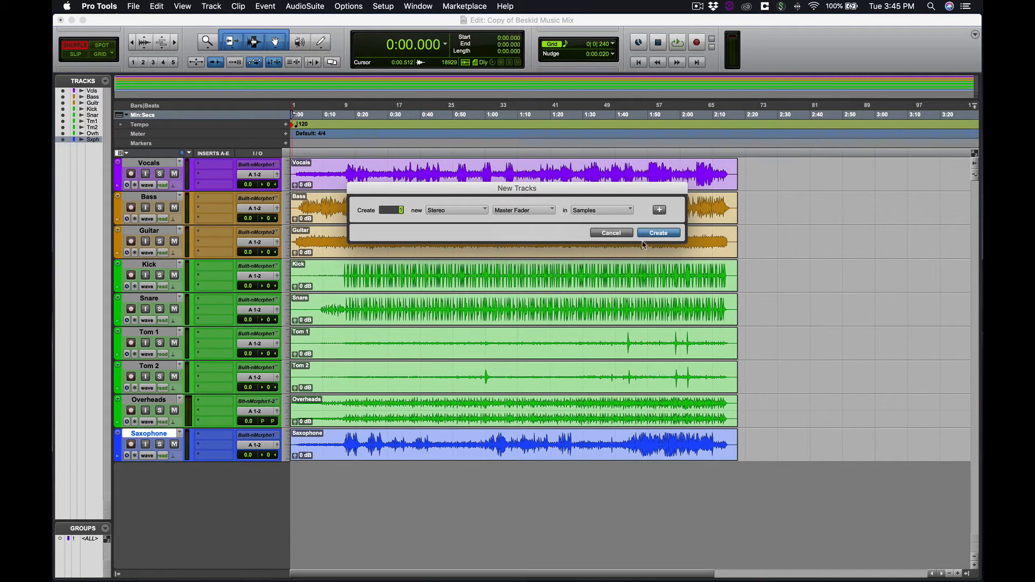
pyautogui.click(661, 235)
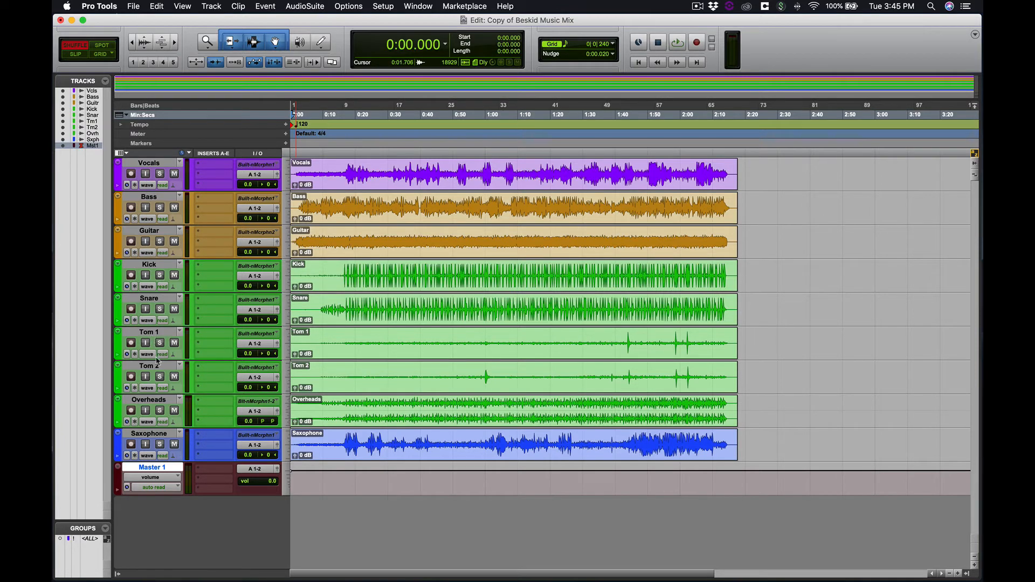
# Rename the master fader track as Master
pyautogui.doubleClick(172, 469)
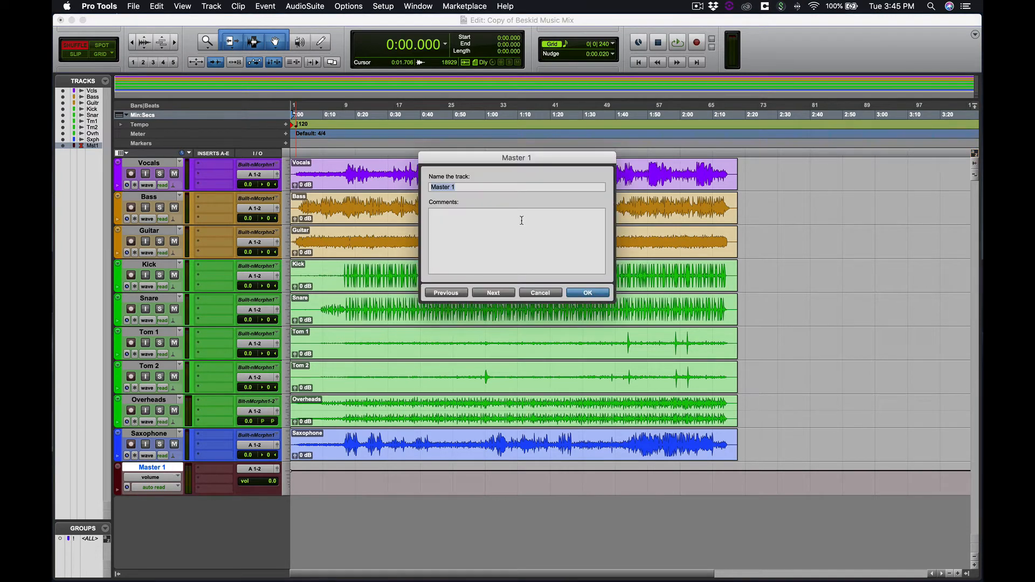
pyautogui.click(506, 188)
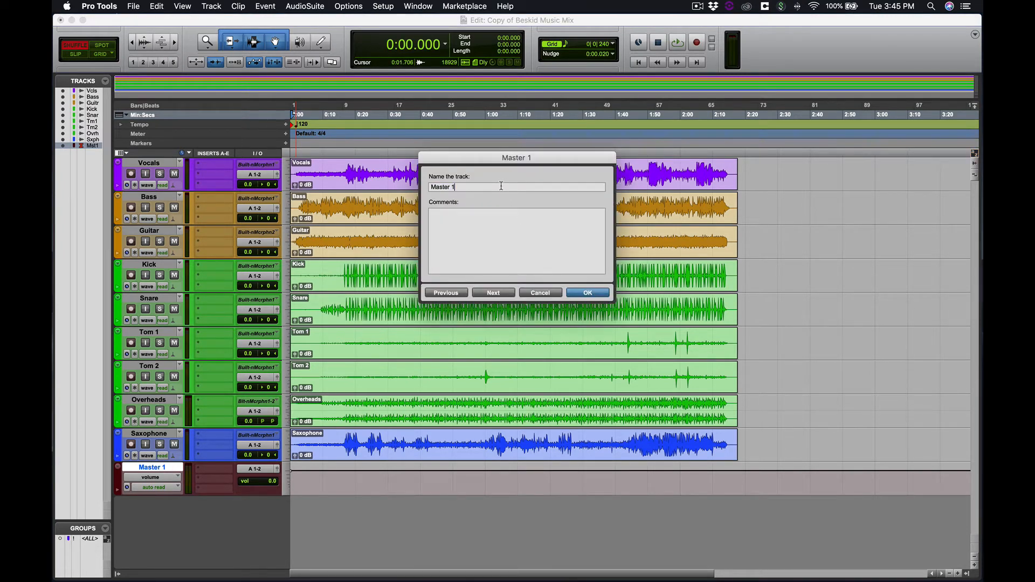
pyautogui.press('BackSpace')
pyautogui.press('BackSpace')
pyautogui.click(588, 293)
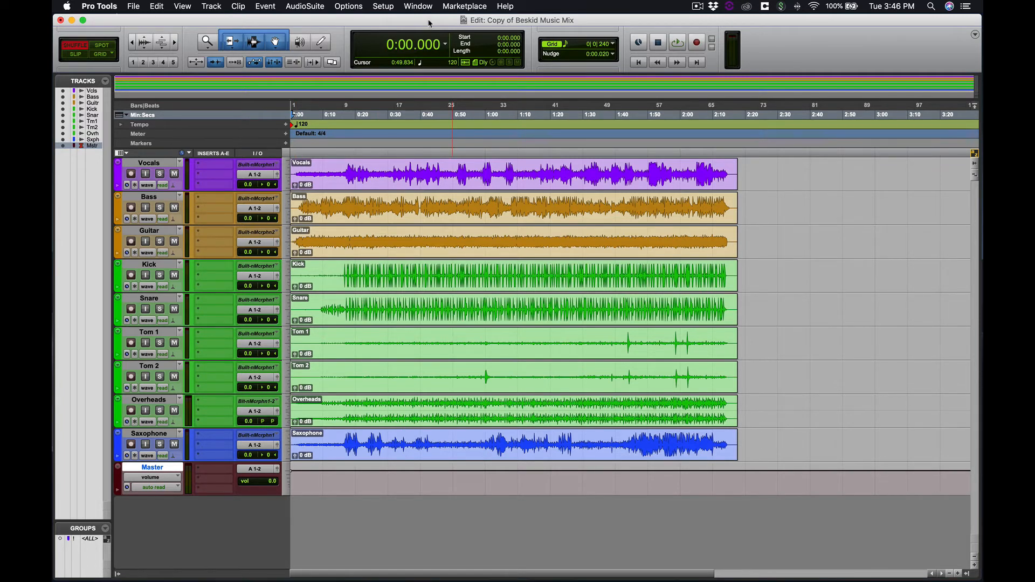
# Switch from the Edit window to the Mix window
pyautogui.click(418, 7)
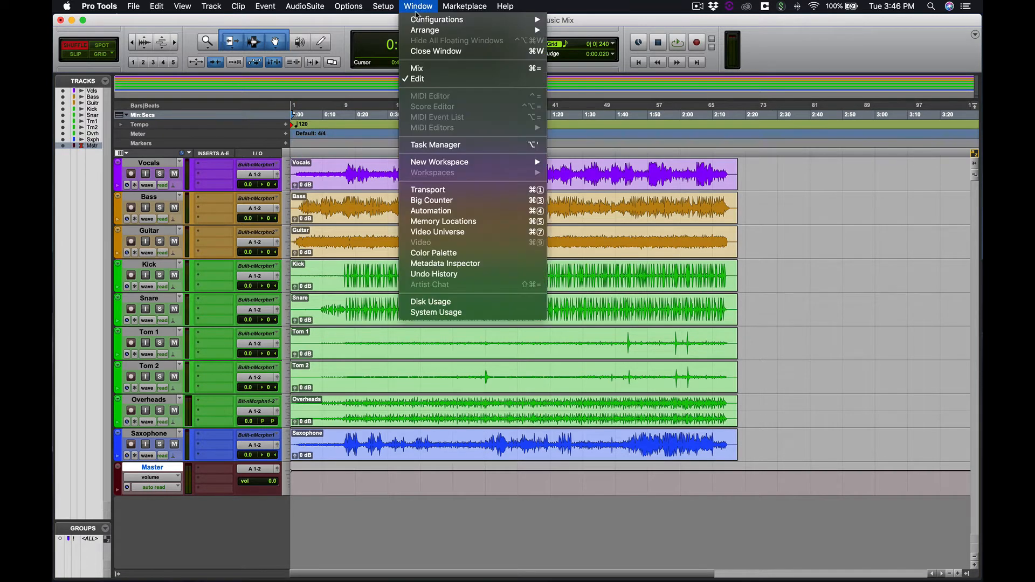
pyautogui.click(608, 20)
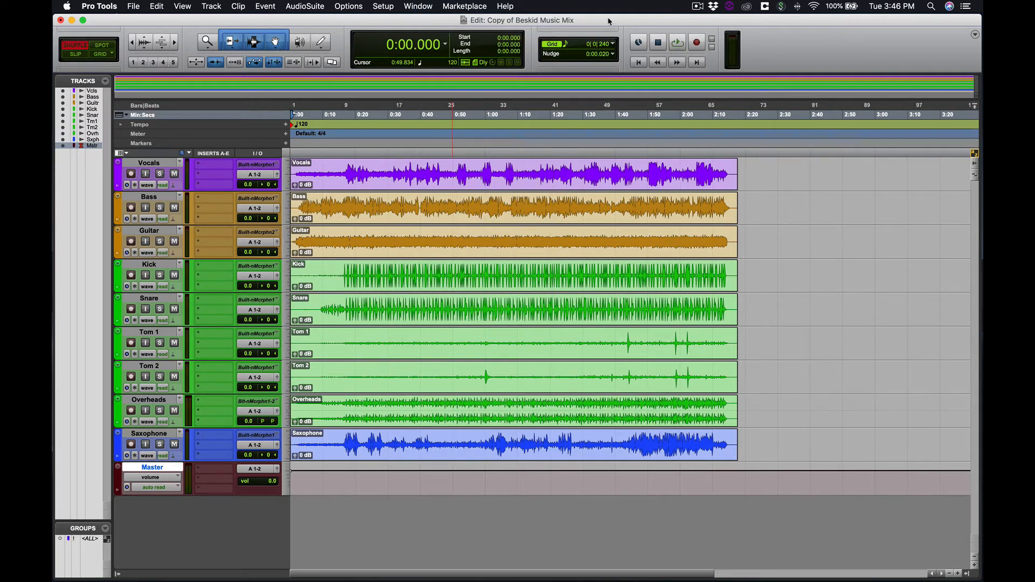
pyautogui.press('super+equal')
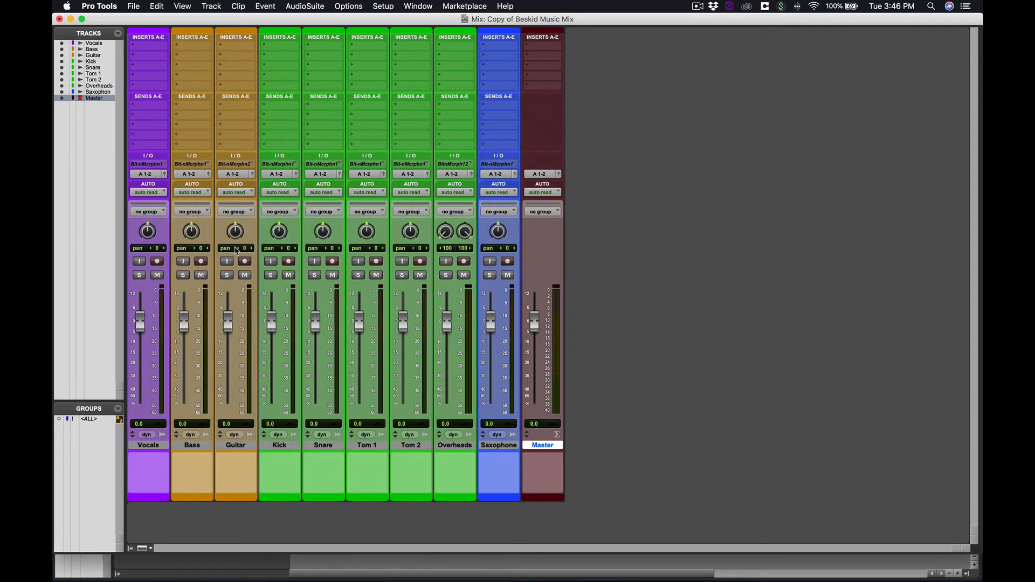
# Start a new Mix/Edit group from the Bass and Guitar tracks and name it Guitars
pyautogui.click(150, 448)
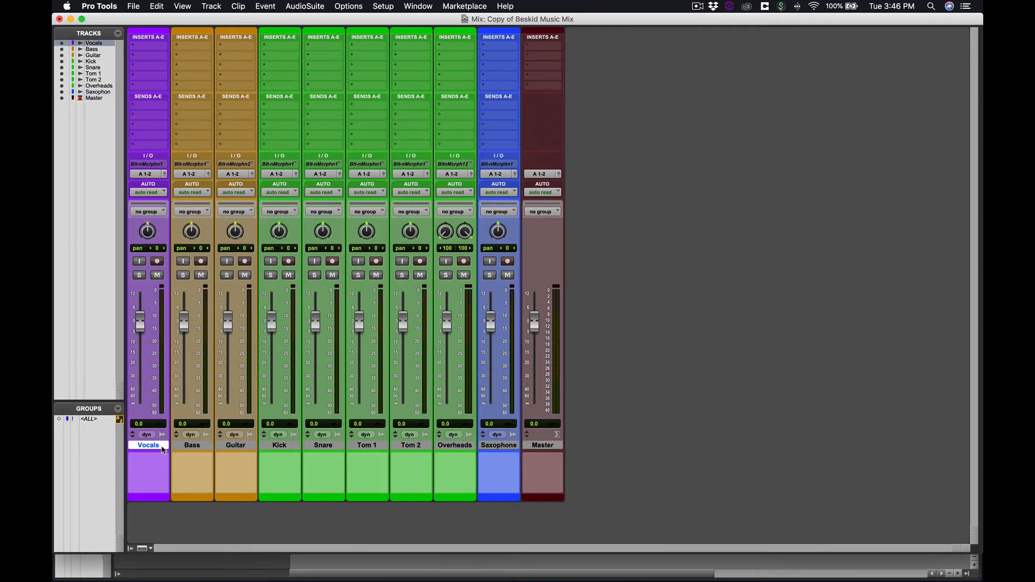
pyautogui.click(196, 448)
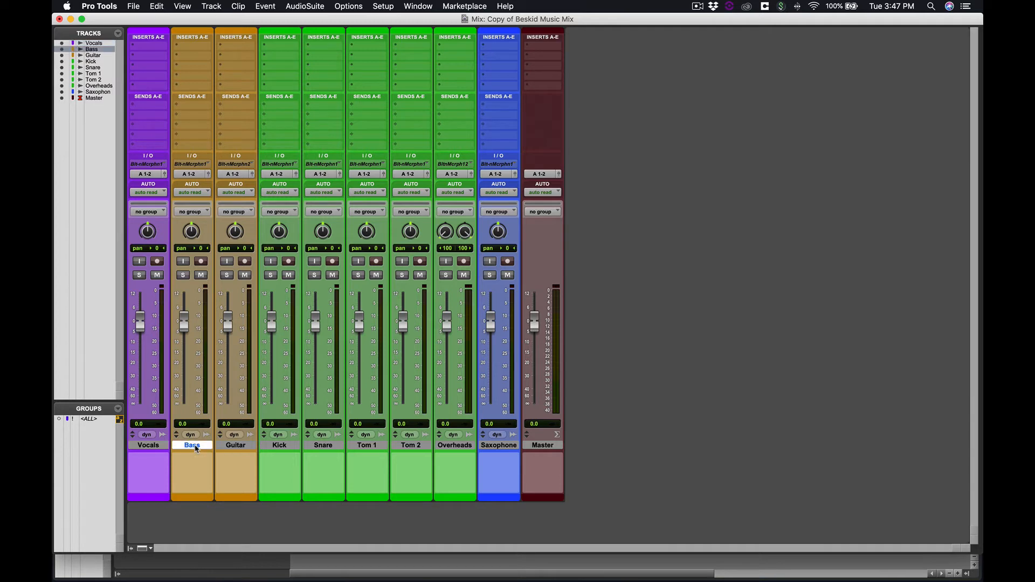
pyautogui.keyDown('shift'); pyautogui.click(251, 448); pyautogui.keyUp('shift')
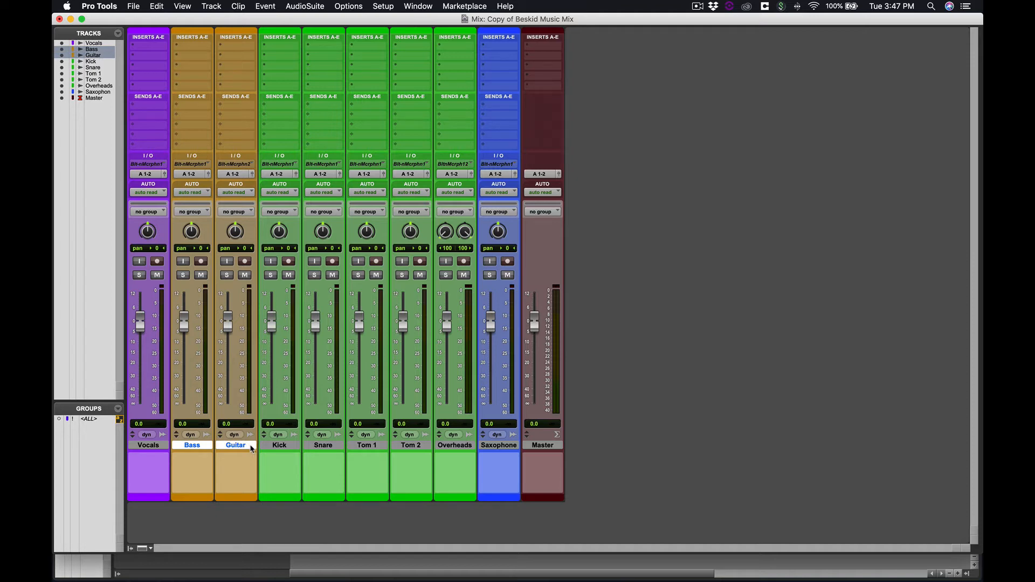
pyautogui.press('super+g')
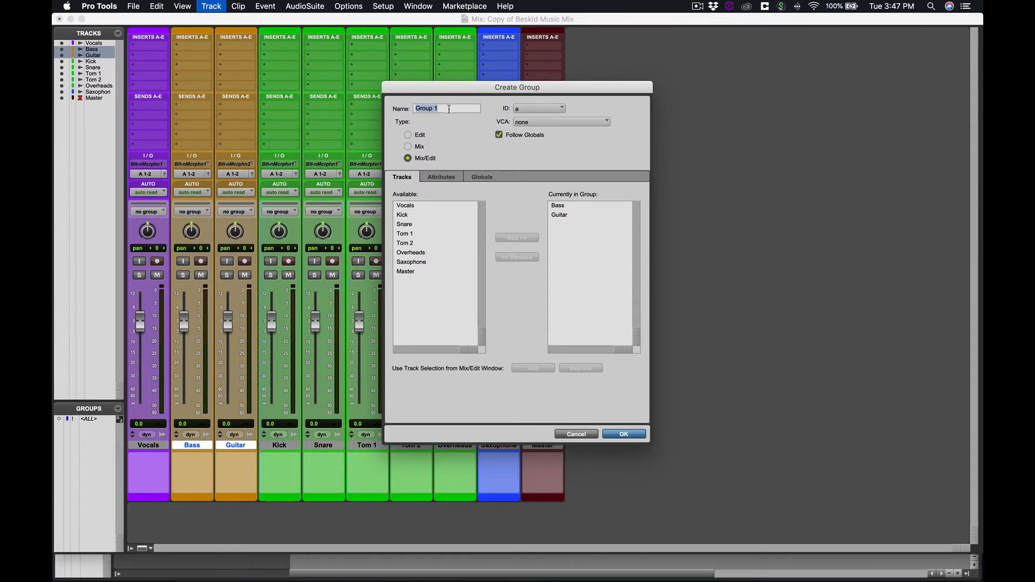
pyautogui.write('Guitars')
# Try adding Vocals to the group, remove it again, and create the group with only Bass and Guitar
pyautogui.click(410, 207)
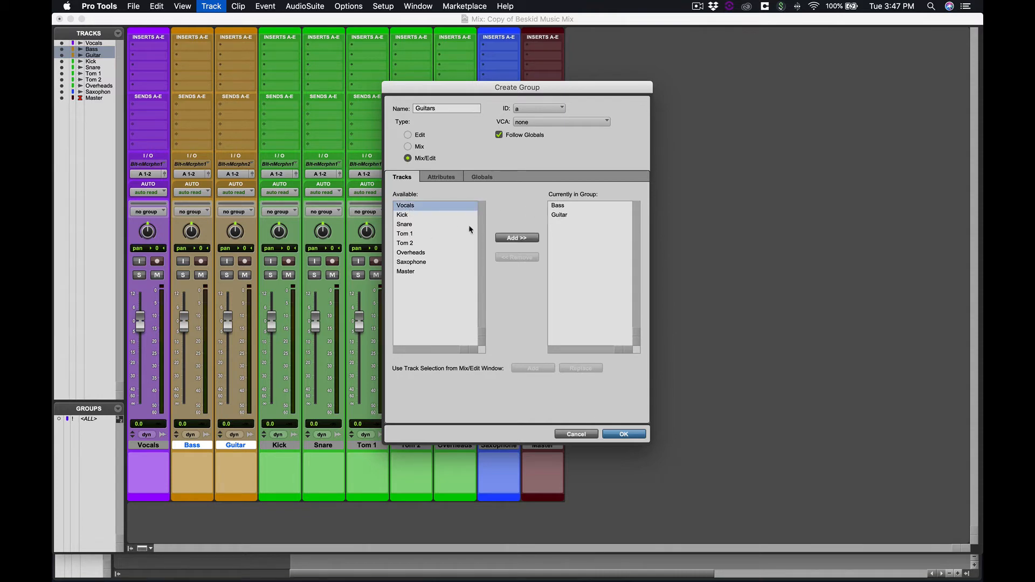
pyautogui.click(516, 238)
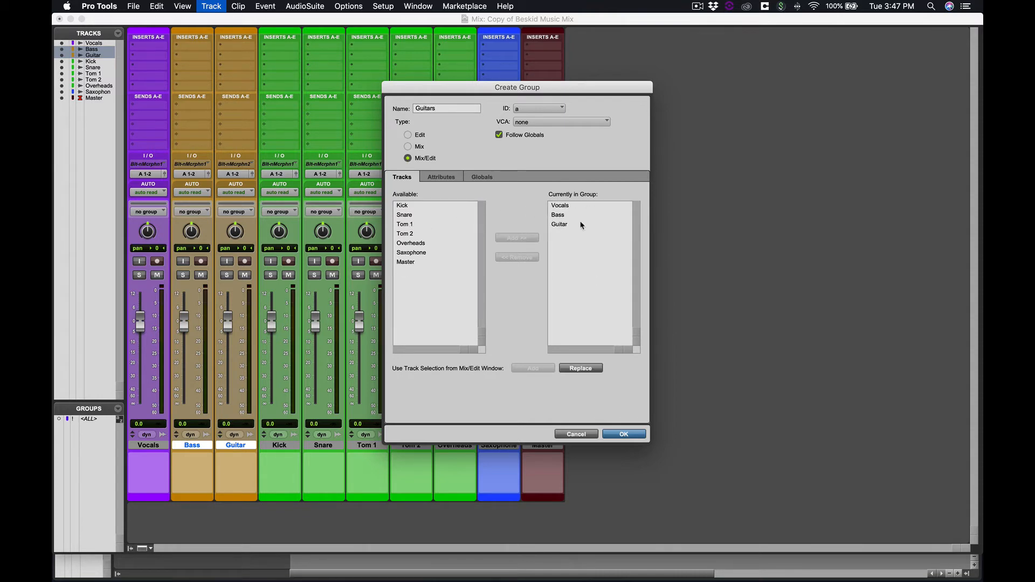
pyautogui.click(564, 205)
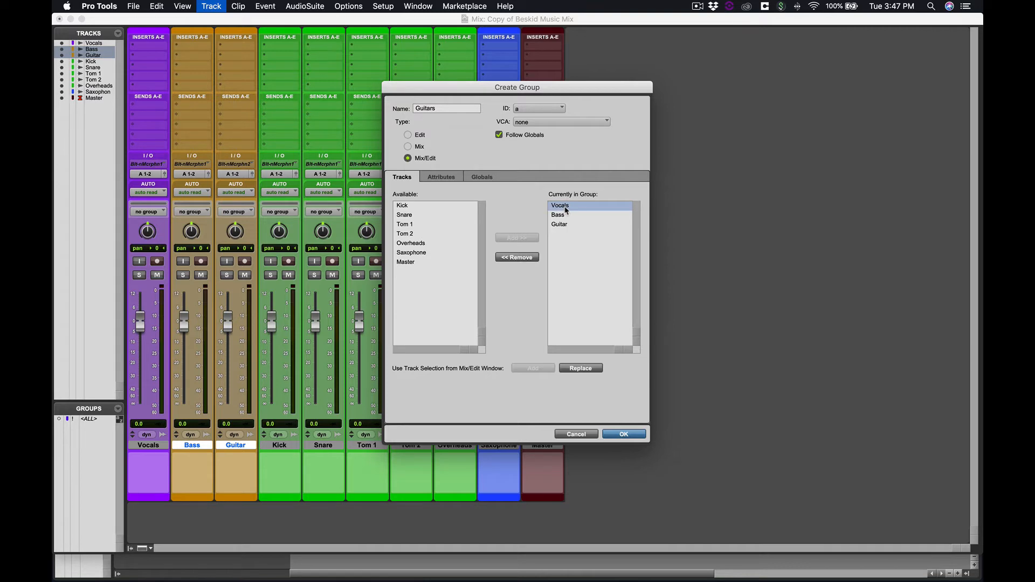
pyautogui.click(517, 258)
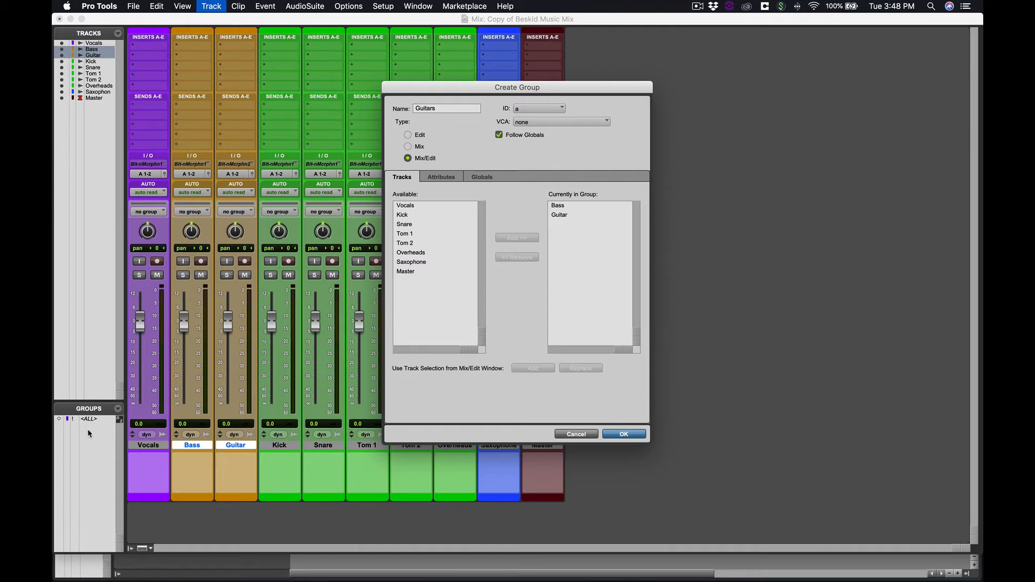
pyautogui.click(623, 435)
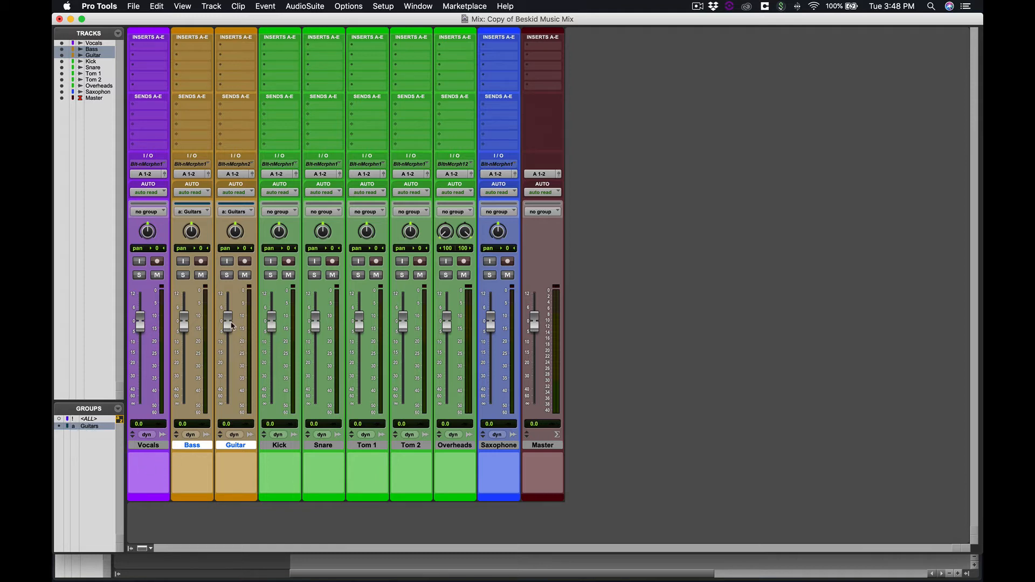
# Try lowering the Bass and Guitar faders with the Guitars group on, disable the group, and try the Bass fader alone, resetting faders to 0.0
pyautogui.moveTo(231, 324); pyautogui.dragTo(230, 355)
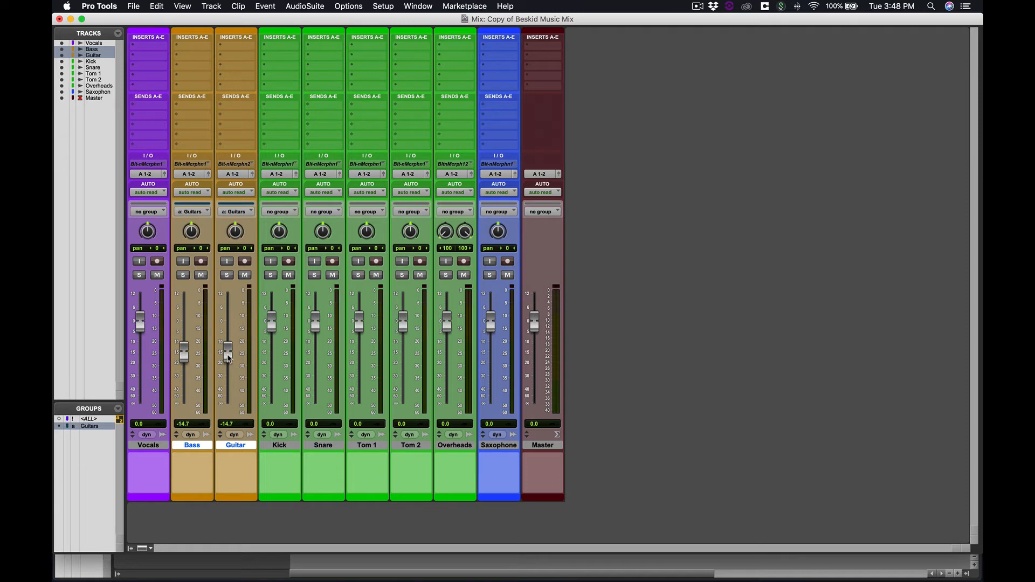
pyautogui.keyDown('alt'); pyautogui.click(227, 354); pyautogui.keyUp('alt')
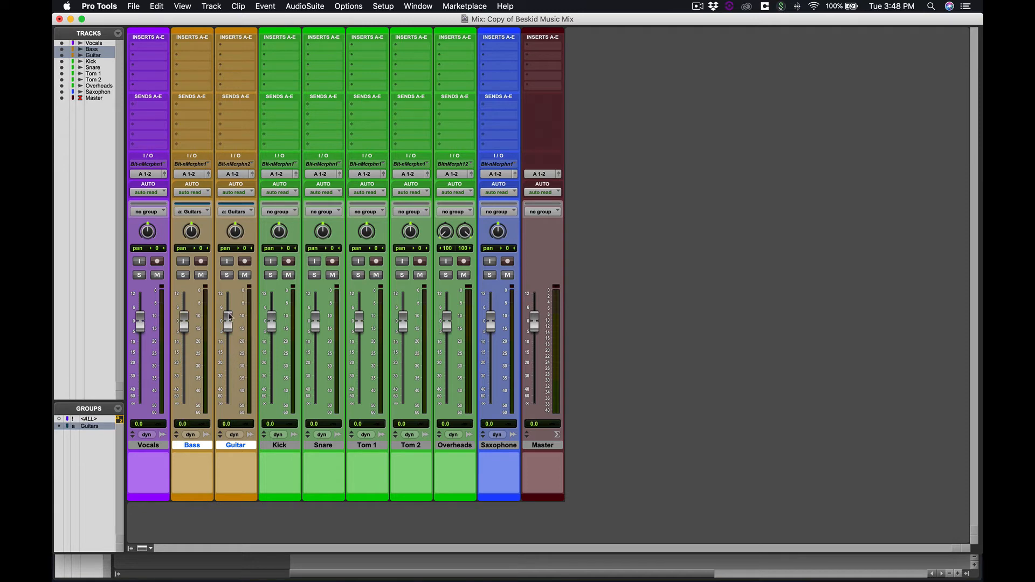
pyautogui.click(91, 427)
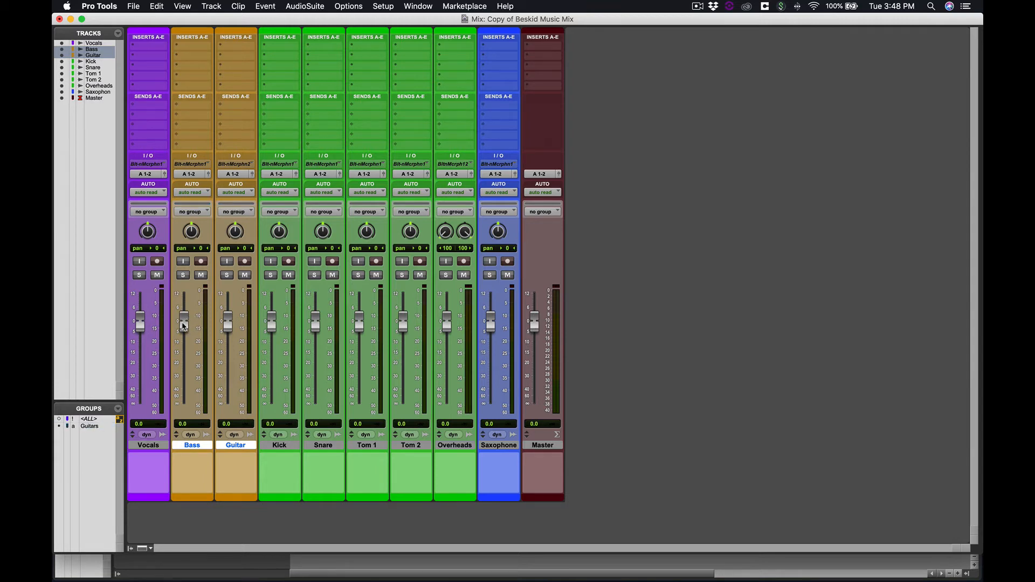
pyautogui.moveTo(184, 325); pyautogui.dragTo(184, 346)
pyautogui.keyDown('alt'); pyautogui.click(184, 346); pyautogui.keyUp('alt')
# Enable the ALL group, try raising every fader to +3.1 dB, and reset them to 0.0
pyautogui.click(89, 420)
pyautogui.moveTo(184, 325)
pyautogui.mouseDown()
pyautogui.moveTo(185, 362)
pyautogui.moveTo(189, 314)
pyautogui.mouseUp()
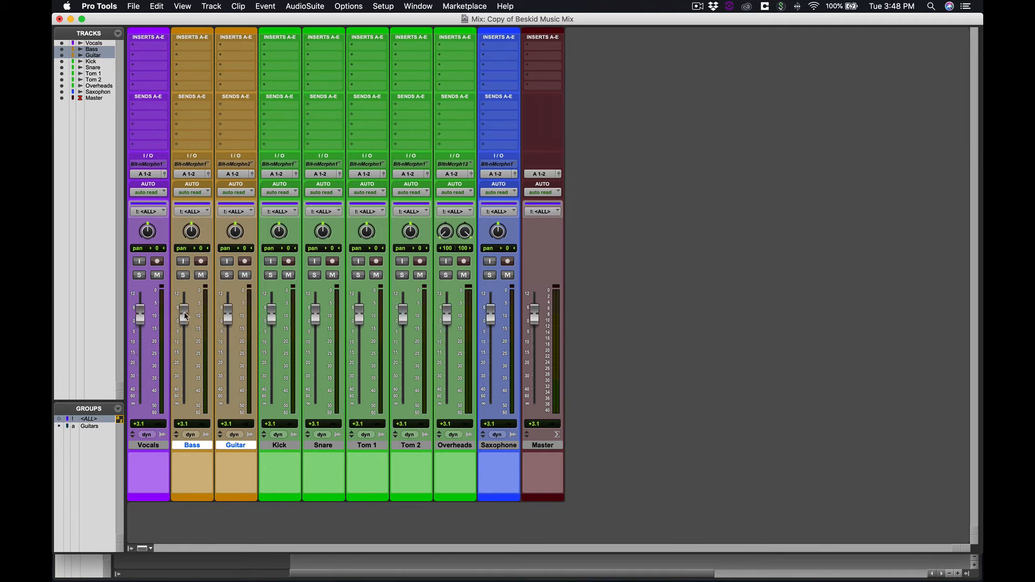
pyautogui.keyDown('alt'); pyautogui.click(184, 318); pyautogui.keyUp('alt')
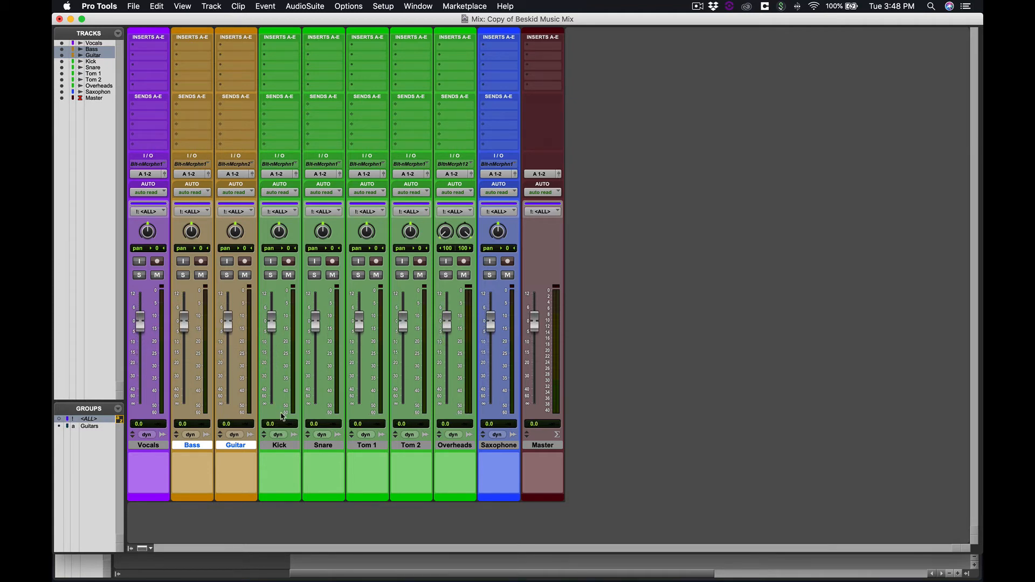
# Create a Mix/Edit group named Drums from the Kick through Overheads tracks
pyautogui.click(280, 445)
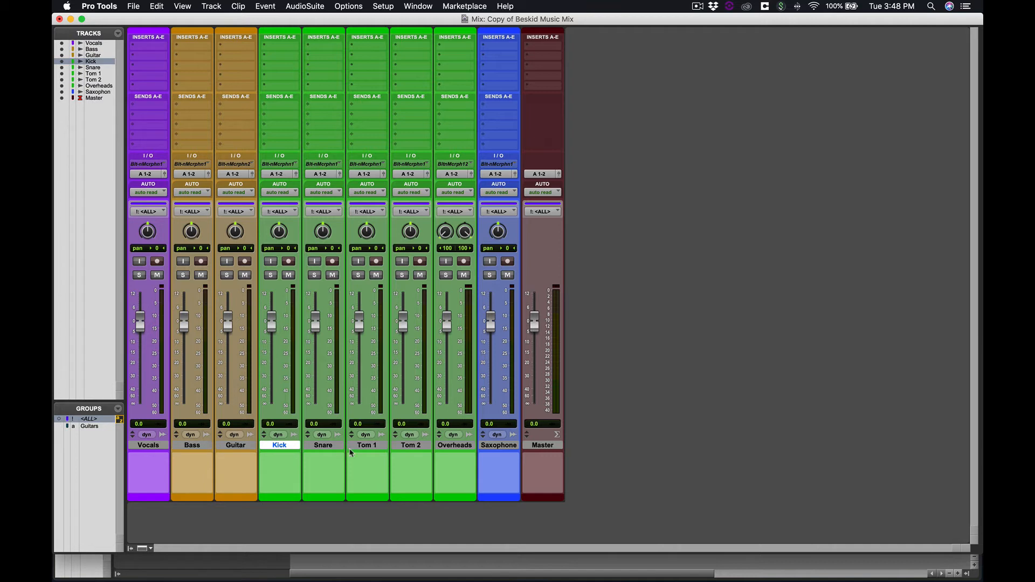
pyautogui.keyDown('shift'); pyautogui.click(460, 446); pyautogui.keyUp('shift')
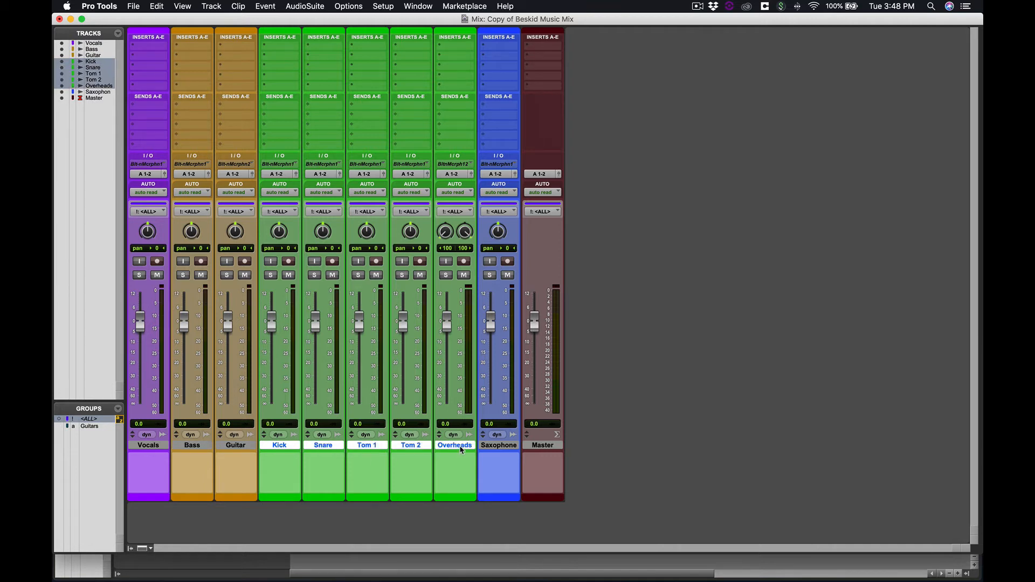
pyautogui.press('super+g')
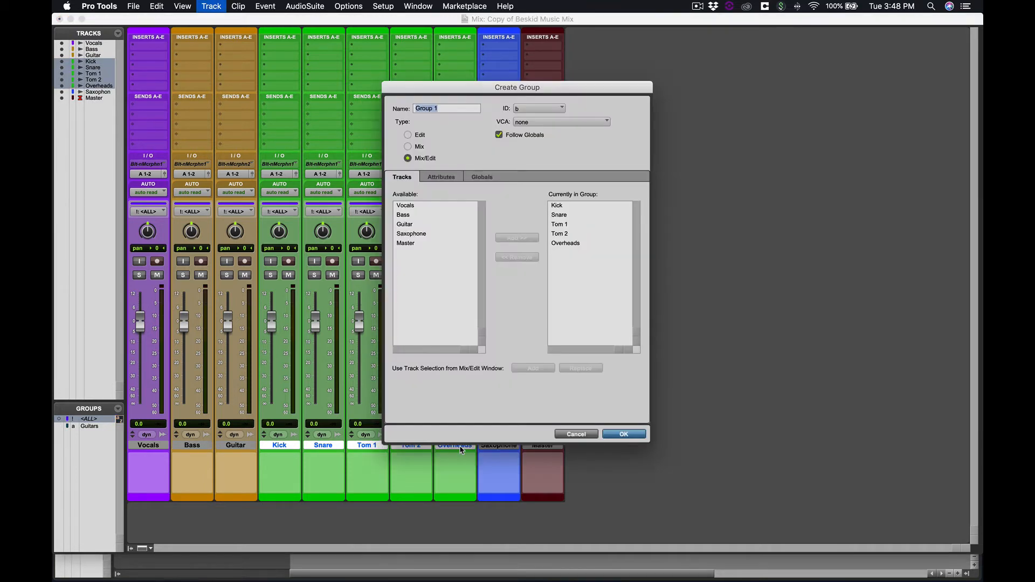
pyautogui.write('Drums')
pyautogui.press('Return')
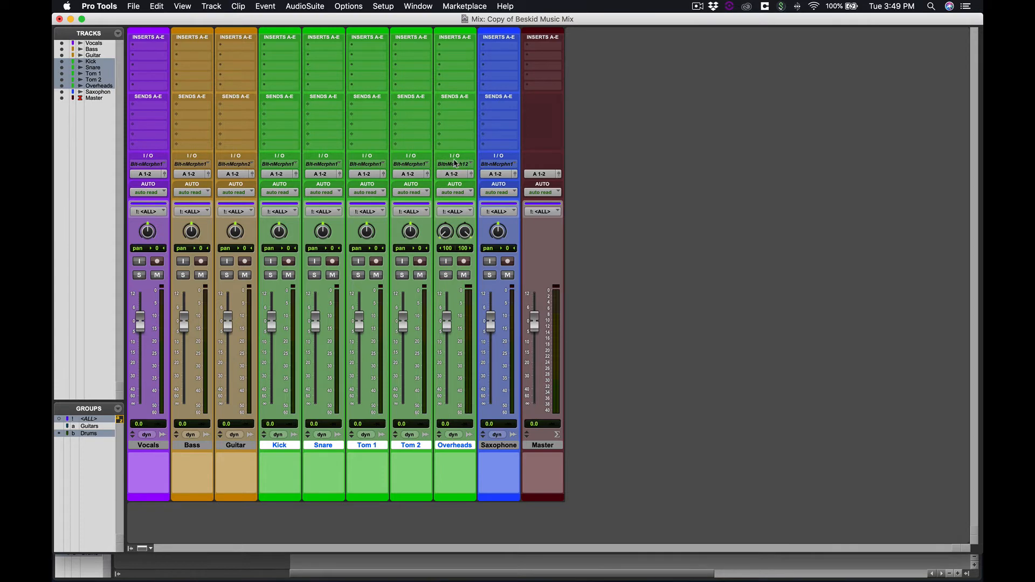
# Disable the Drums group, try lowering all faders to -14.2 dB and reset them to 0.0, and disable the ALL group
pyautogui.click(99, 435)
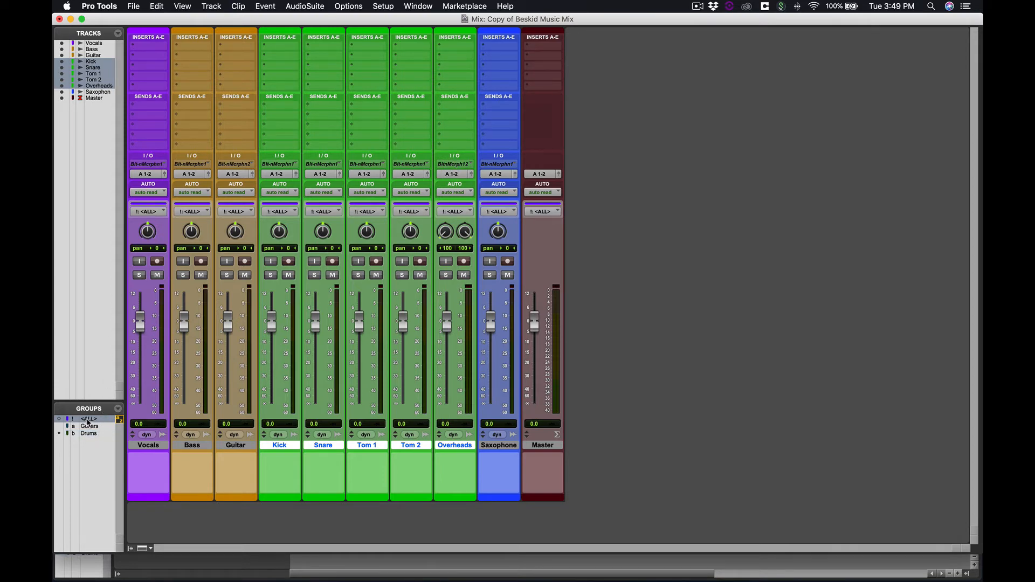
pyautogui.moveTo(319, 323); pyautogui.dragTo(317, 353)
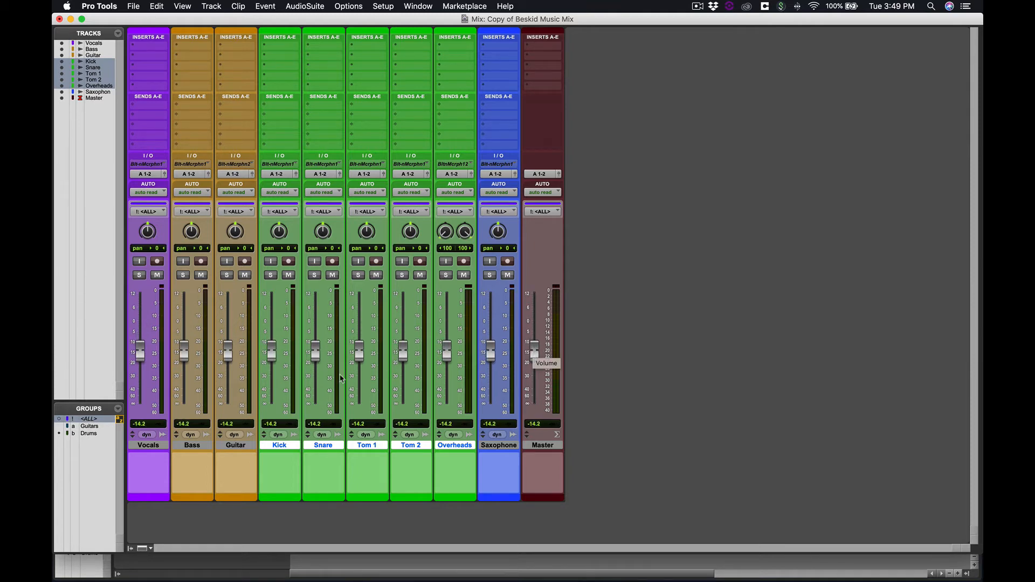
pyautogui.keyDown('alt'); pyautogui.click(316, 353); pyautogui.keyUp('alt')
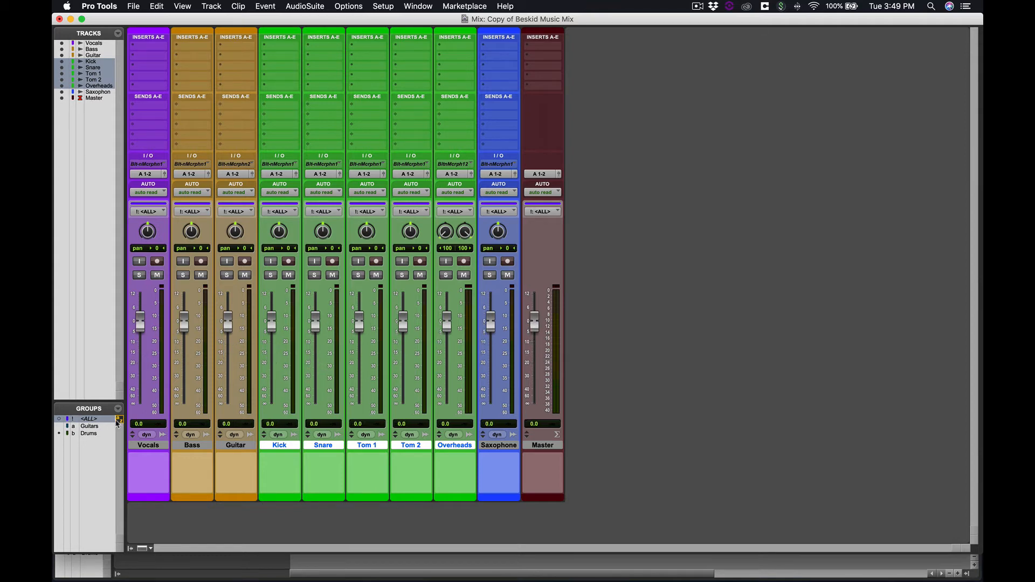
pyautogui.click(110, 421)
# Create a Mix/Edit group named No Master from the Vocals through Saxophone tracks and disable it
pyautogui.click(139, 446)
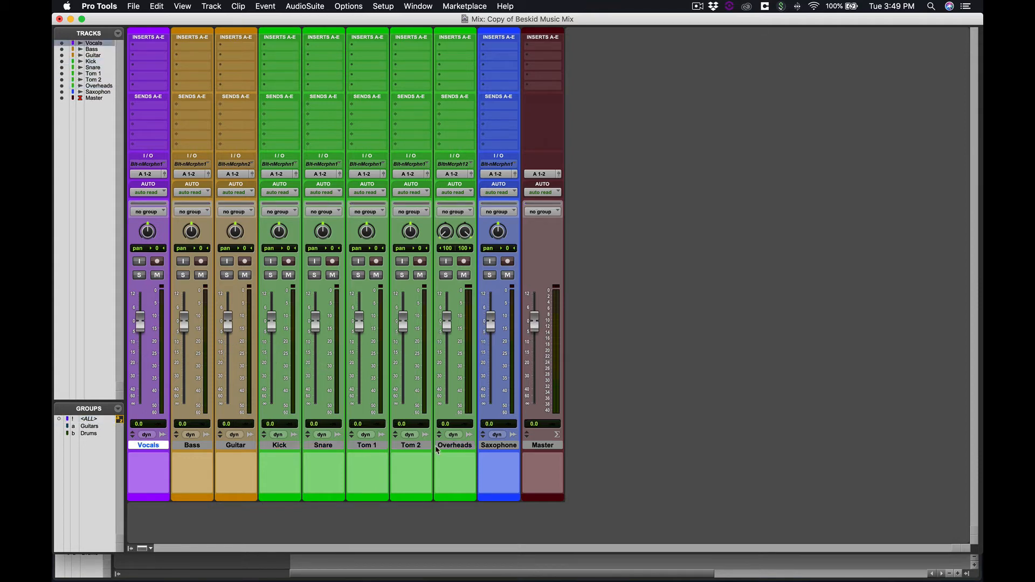
pyautogui.keyDown('shift'); pyautogui.click(496, 448); pyautogui.keyUp('shift')
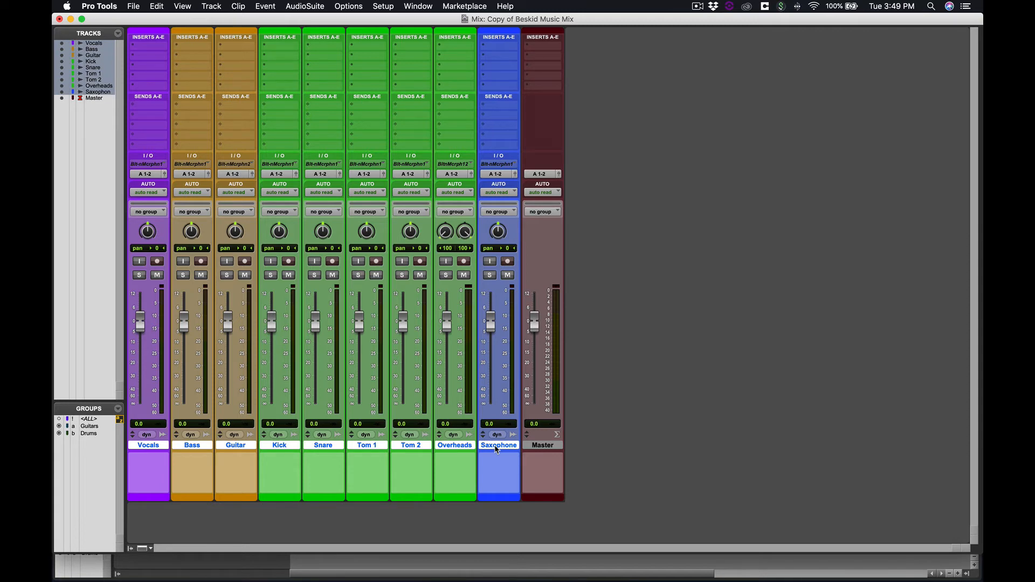
pyautogui.press('super+g')
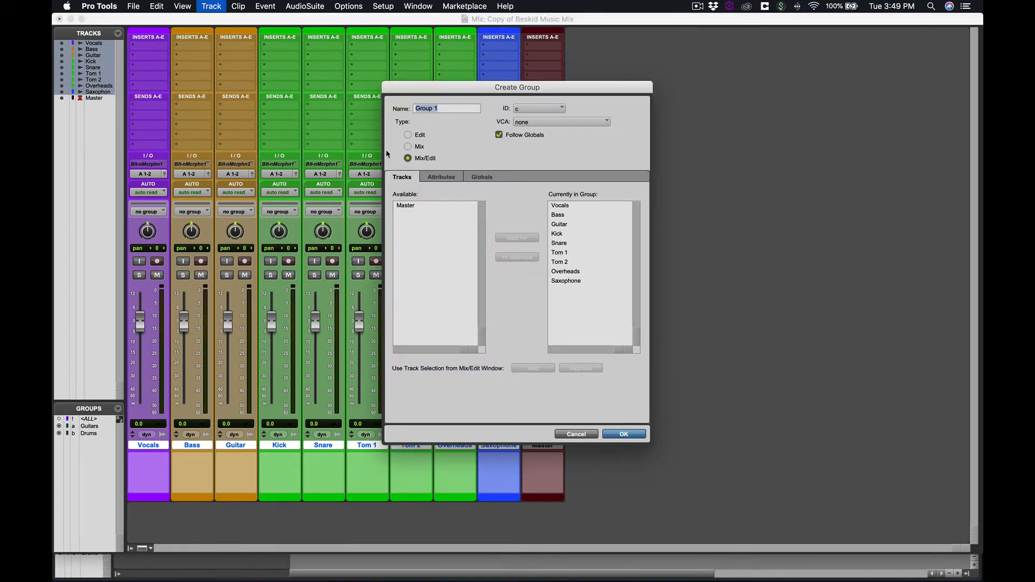
pyautogui.write('Eve')
pyautogui.click(620, 435)
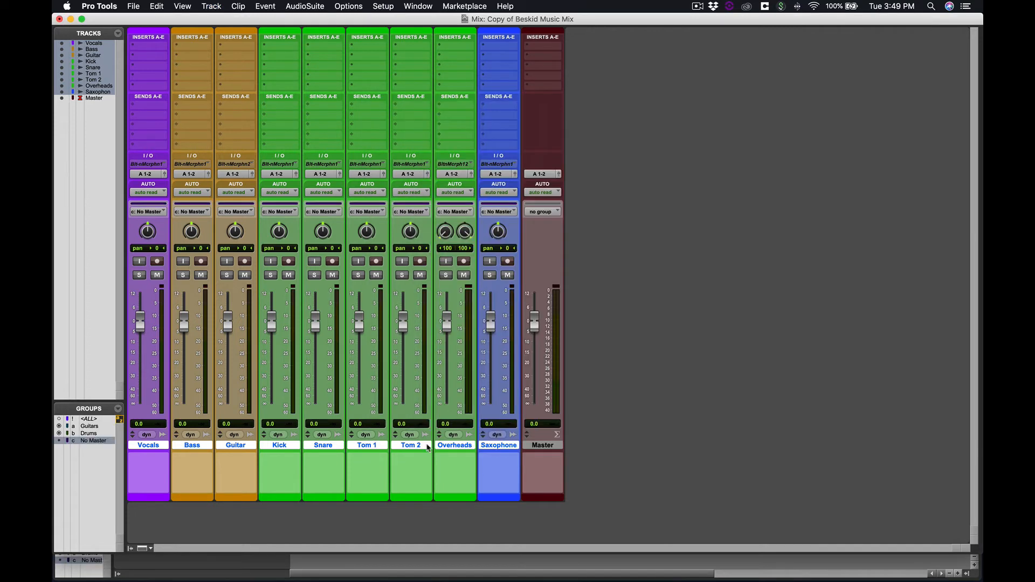
pyautogui.click(96, 443)
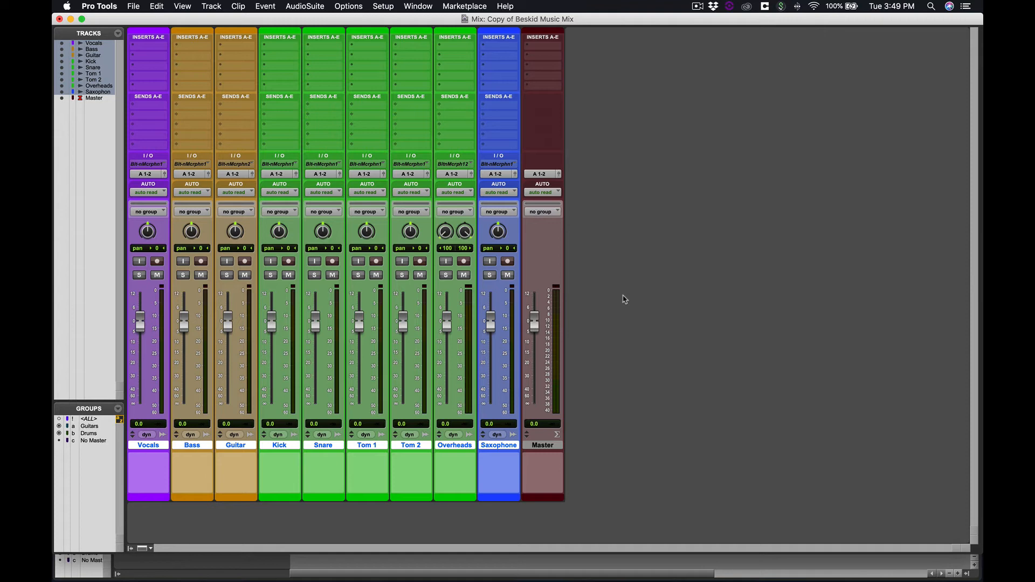
# Return to the Edit window and show the Comments column for the tracks
pyautogui.press('super+equal')
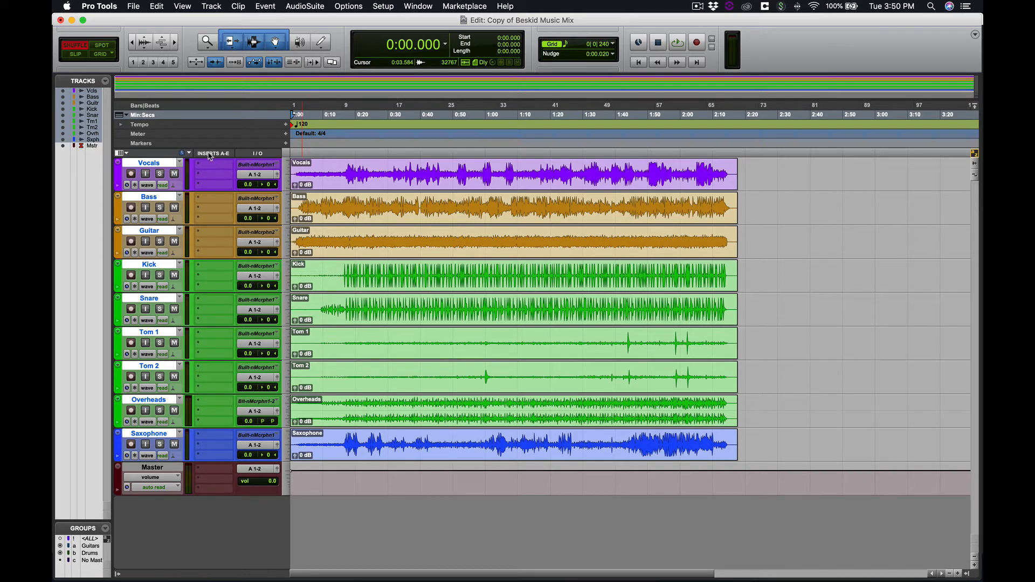
pyautogui.click(122, 156)
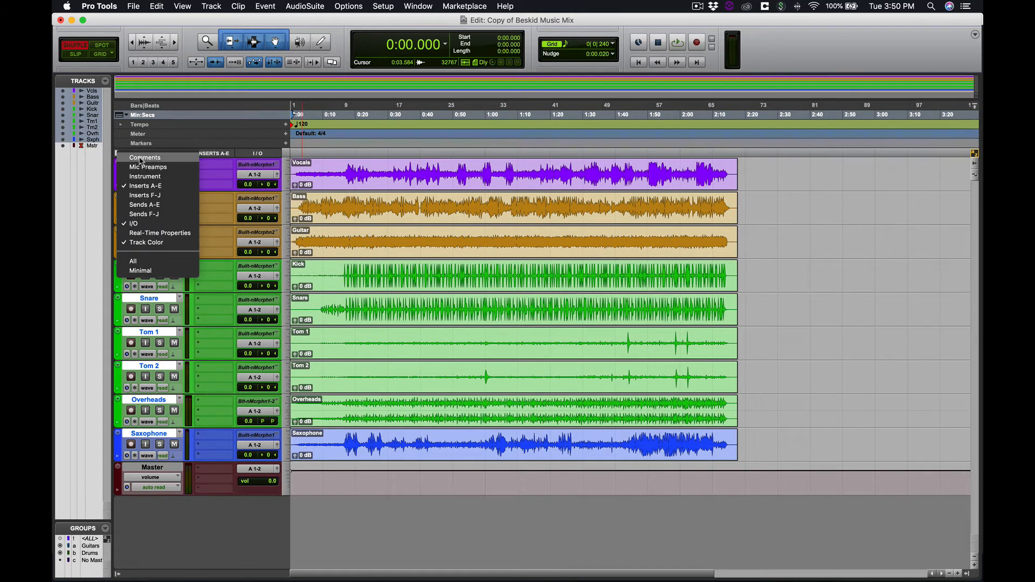
pyautogui.click(140, 157)
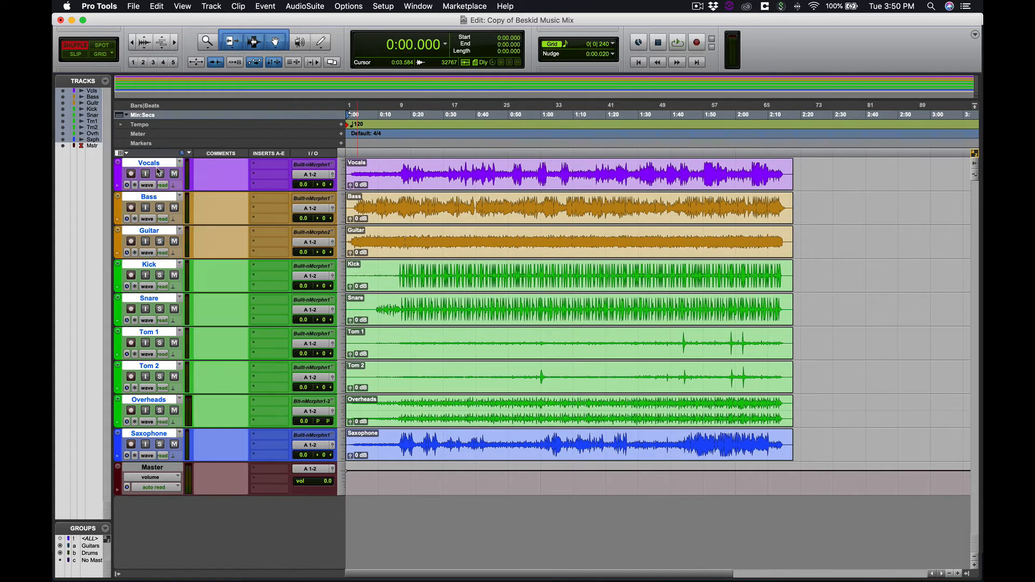
pyautogui.click(212, 181)
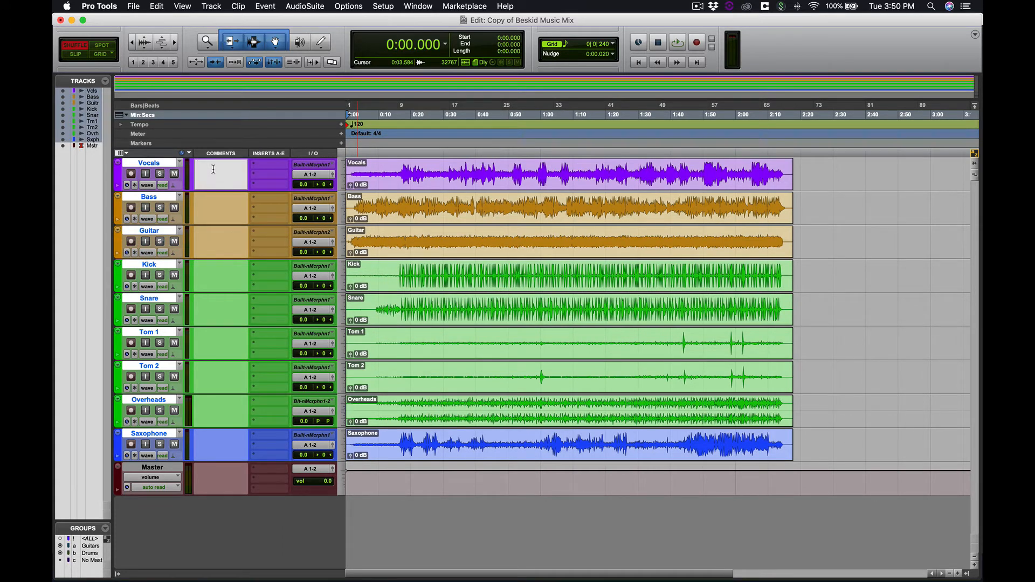
pyautogui.write('fhlksjhd')
pyautogui.press('BackSpace')
pyautogui.press('BackSpace')
pyautogui.press('BackSpace')
pyautogui.press('BackSpace')
pyautogui.press('BackSpace')
pyautogui.press('BackSpace')
pyautogui.press('BackSpace')
pyautogui.press('BackSpace')
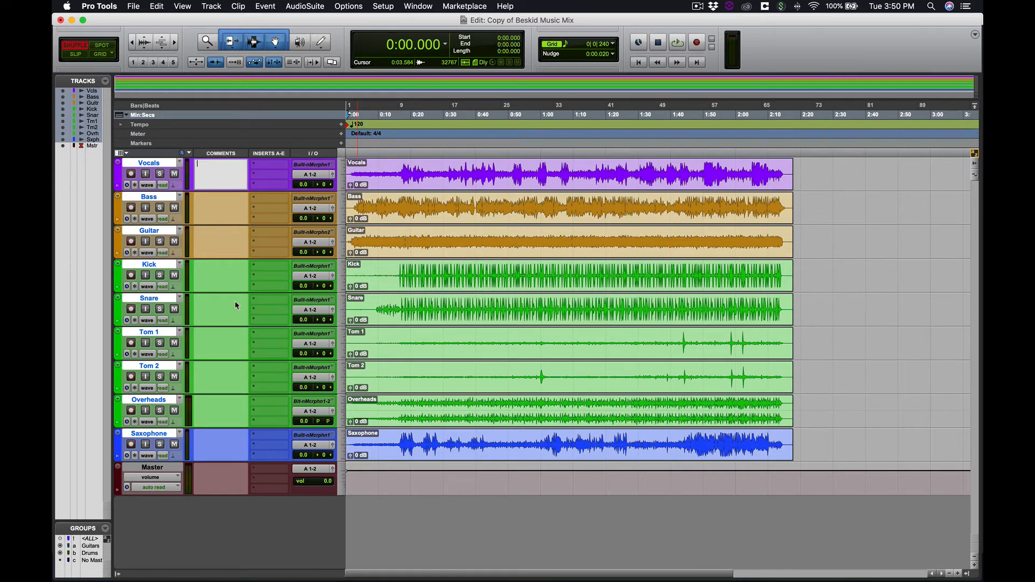
pyautogui.click(638, 63)
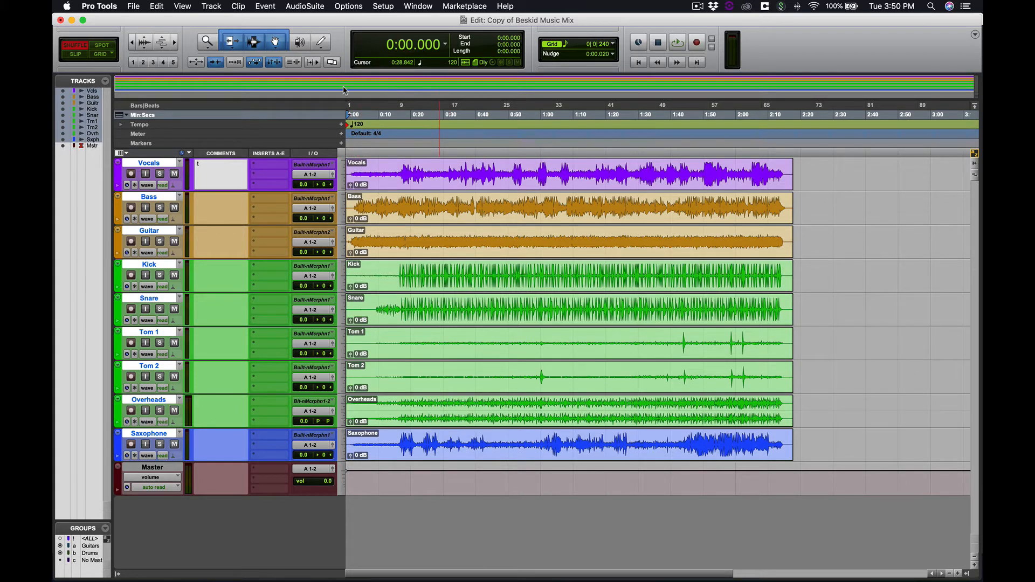
pyautogui.write('ttt')
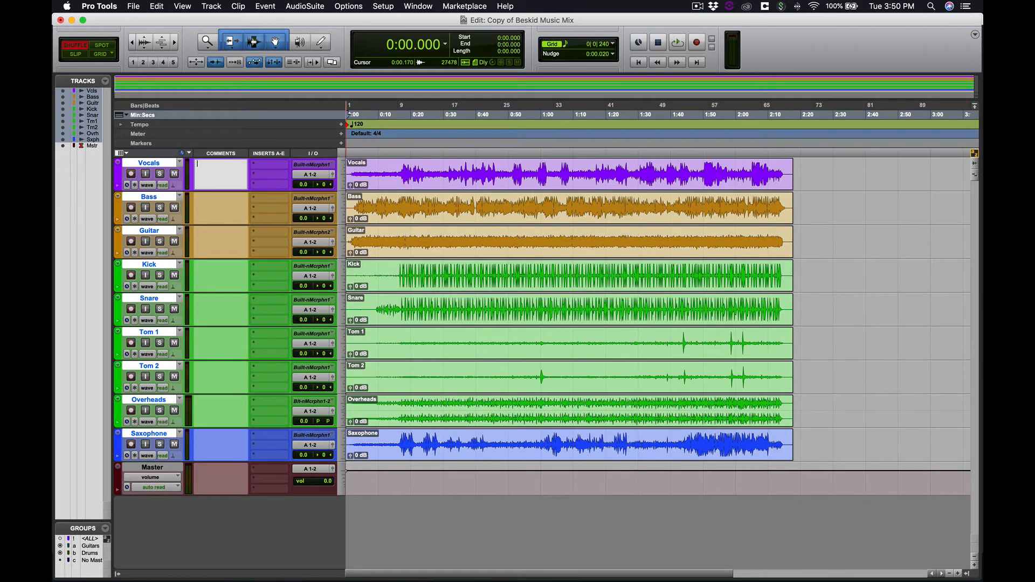
# Zoom in on the start of the timeline and audition the opening to find where the music begins
pyautogui.click(359, 125)
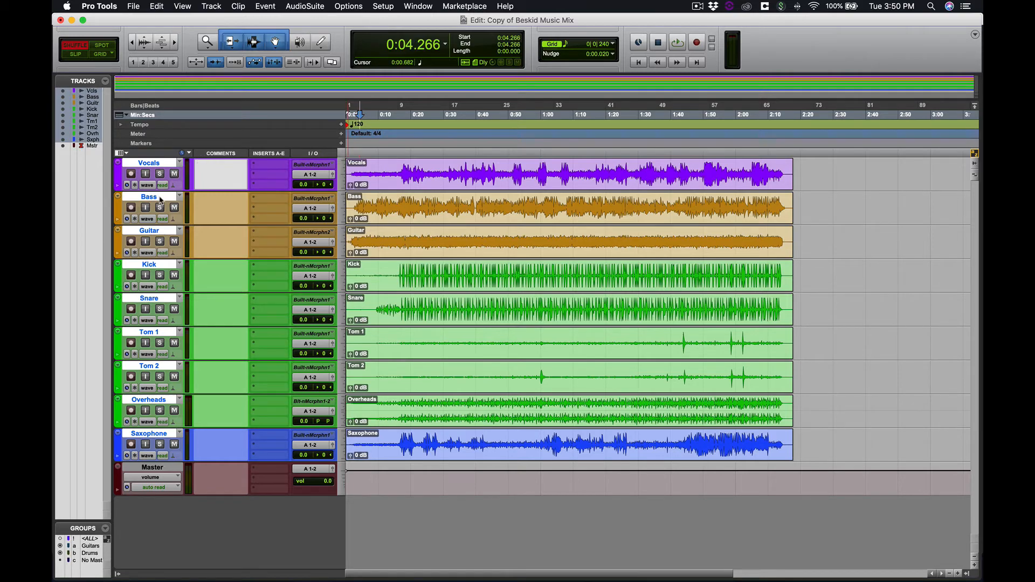
pyautogui.press('t')
pyautogui.press('t')
pyautogui.press('t')
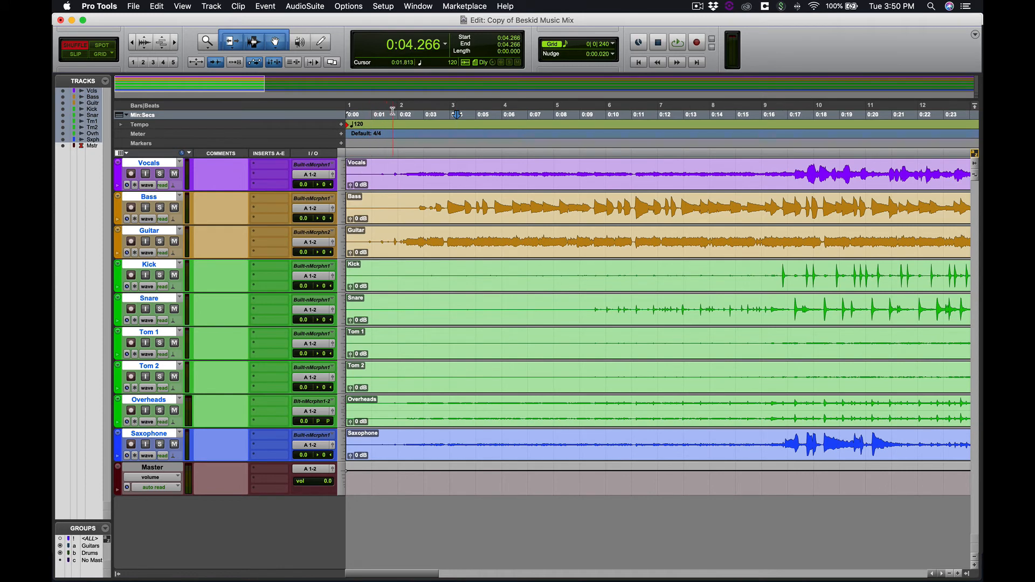
pyautogui.click(367, 114)
pyautogui.press('space')
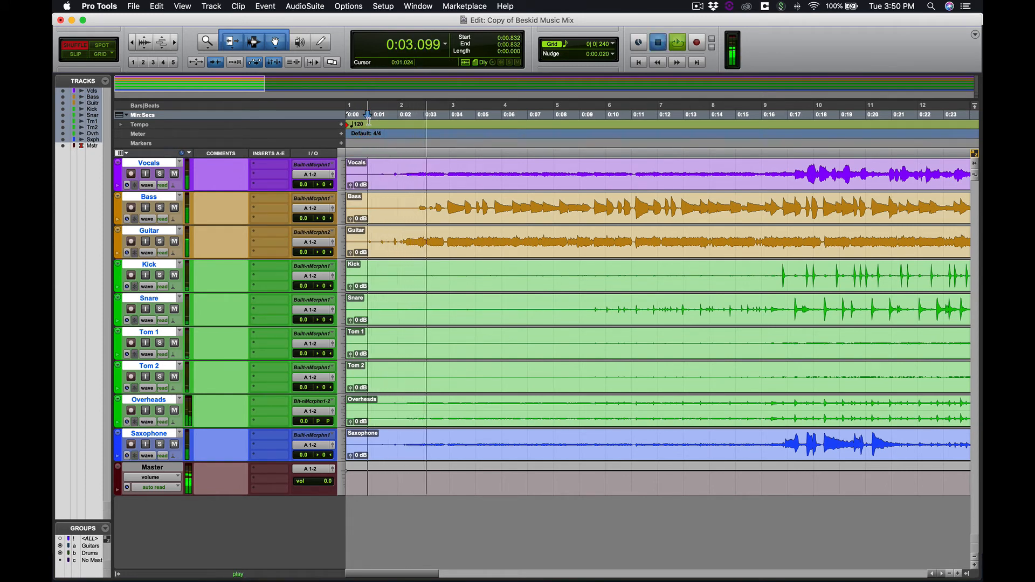
pyautogui.press('space')
pyautogui.moveTo(369, 115); pyautogui.dragTo(369, 119)
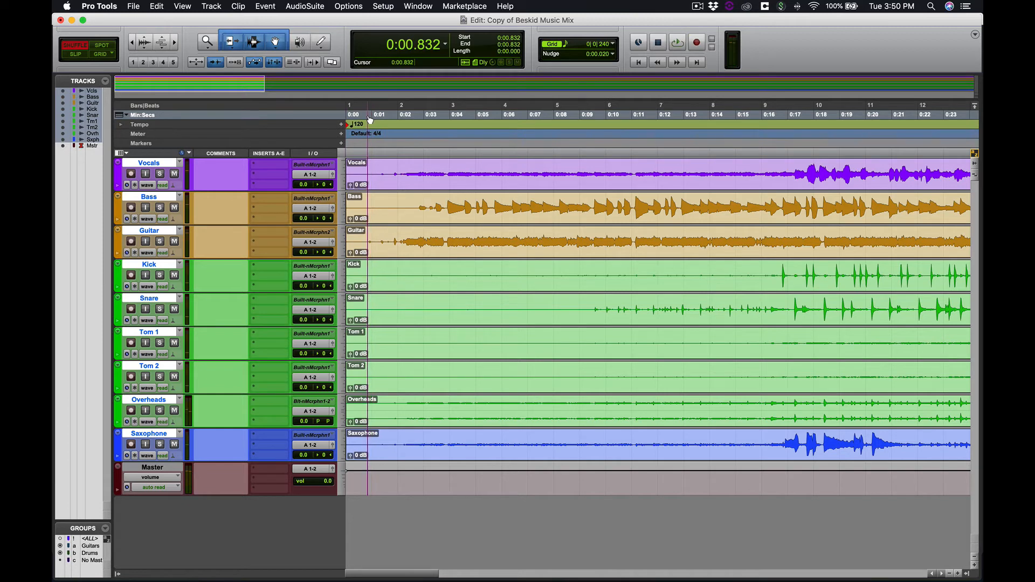
pyautogui.click(638, 62)
pyautogui.press('space')
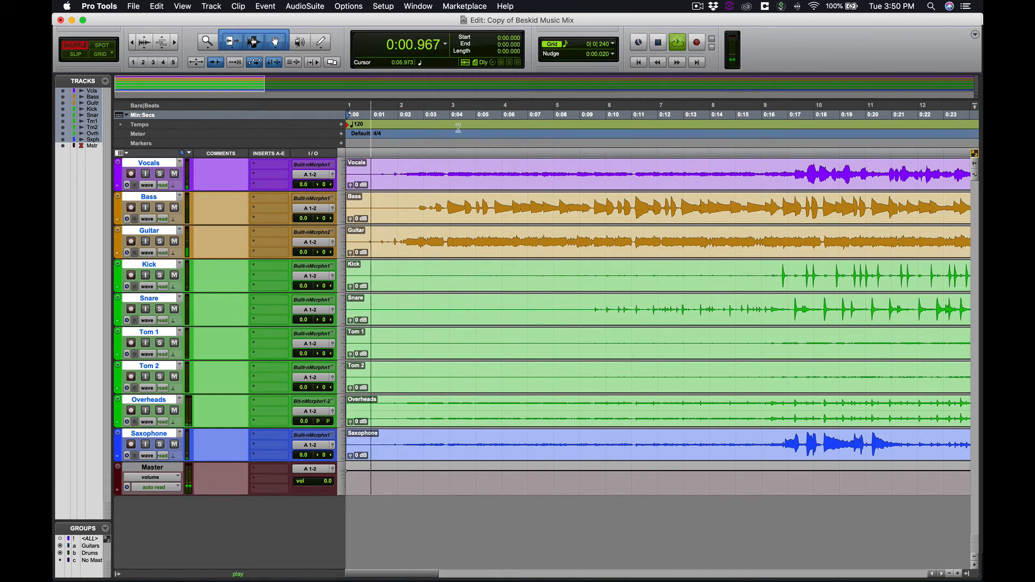
pyautogui.press('space')
# Add a marker named Intro at 0:00.768 on the timeline
pyautogui.click(364, 117)
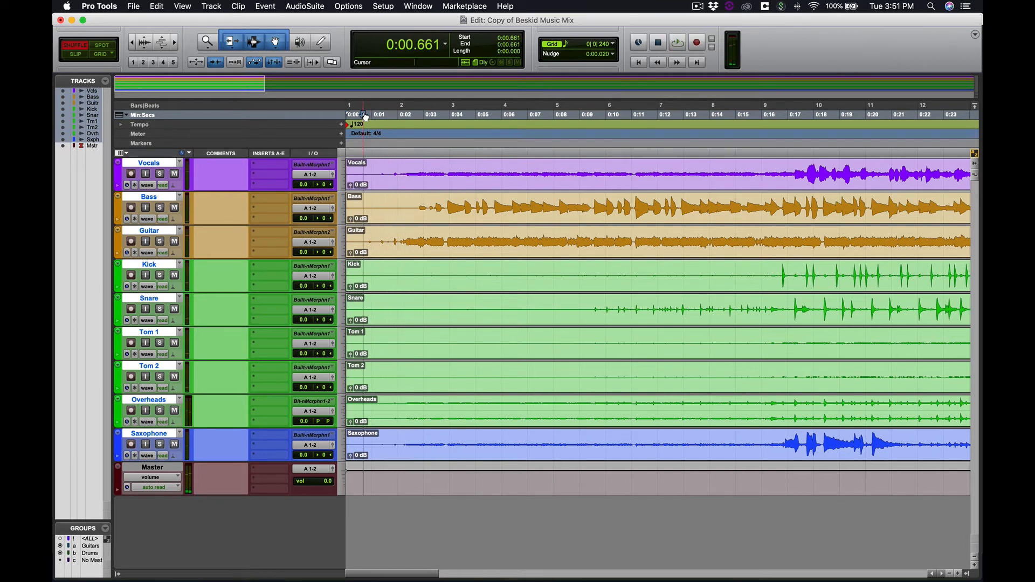
pyautogui.click(367, 115)
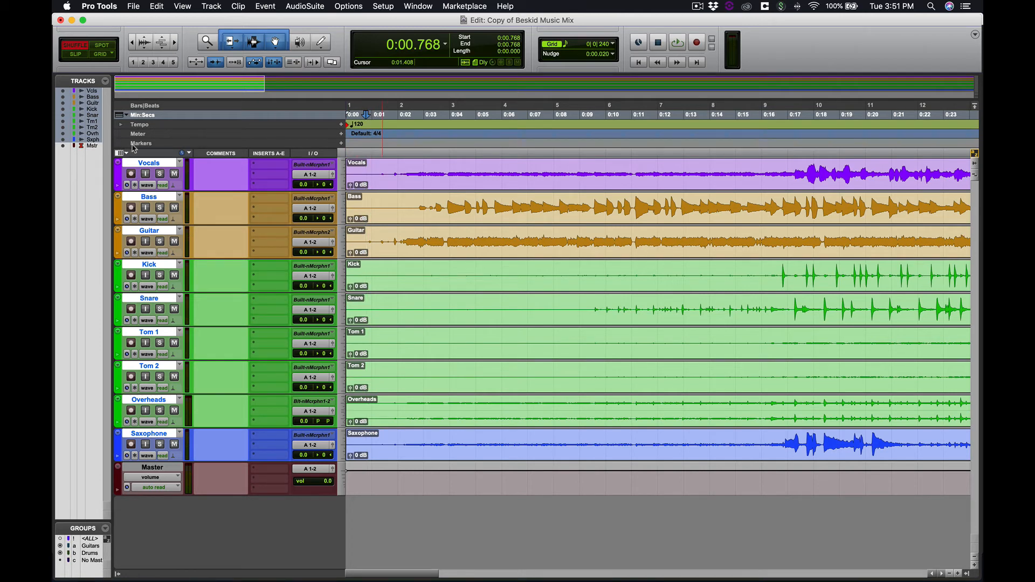
pyautogui.click(340, 143)
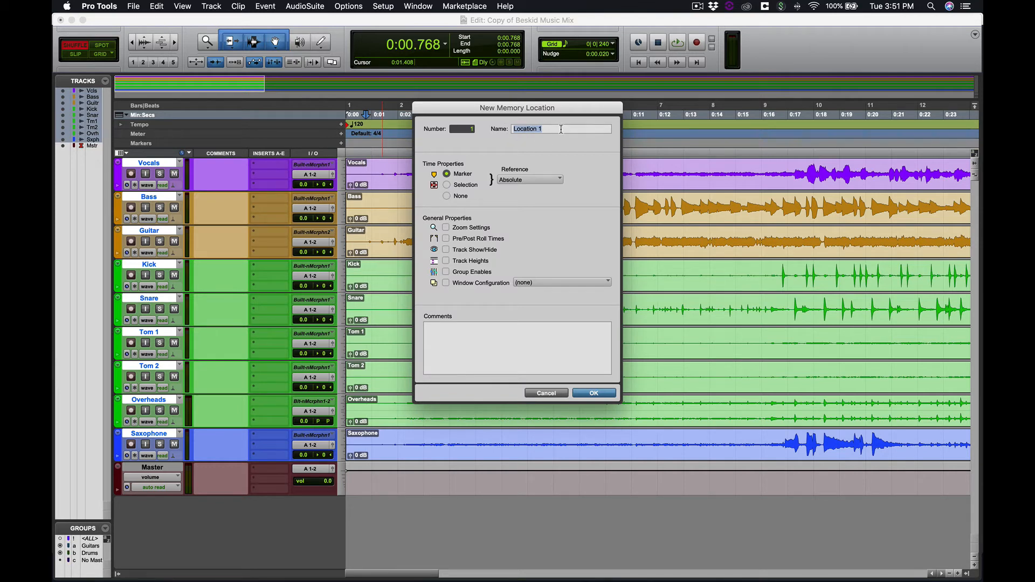
pyautogui.write('Intro')
pyautogui.click(599, 392)
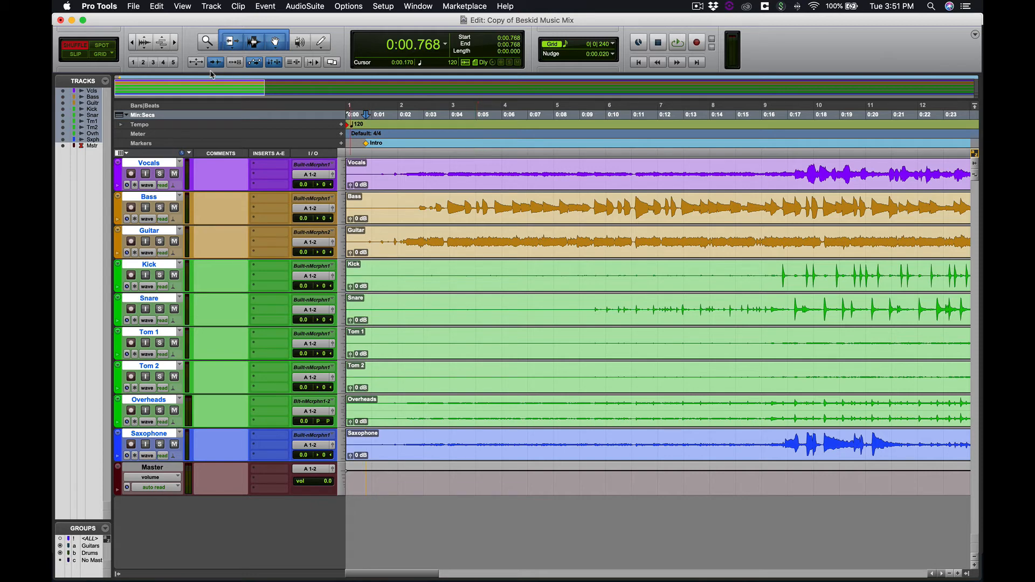
# Play through the intro, add a marker named Verse 1 at 0:16.426 and shift it slightly later
pyautogui.press('space')
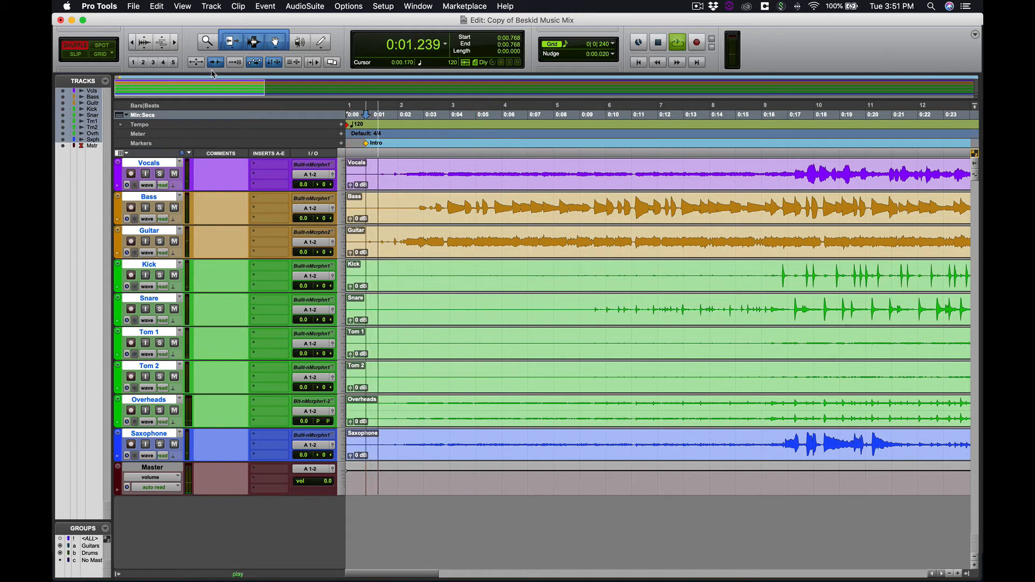
pyautogui.press('r')
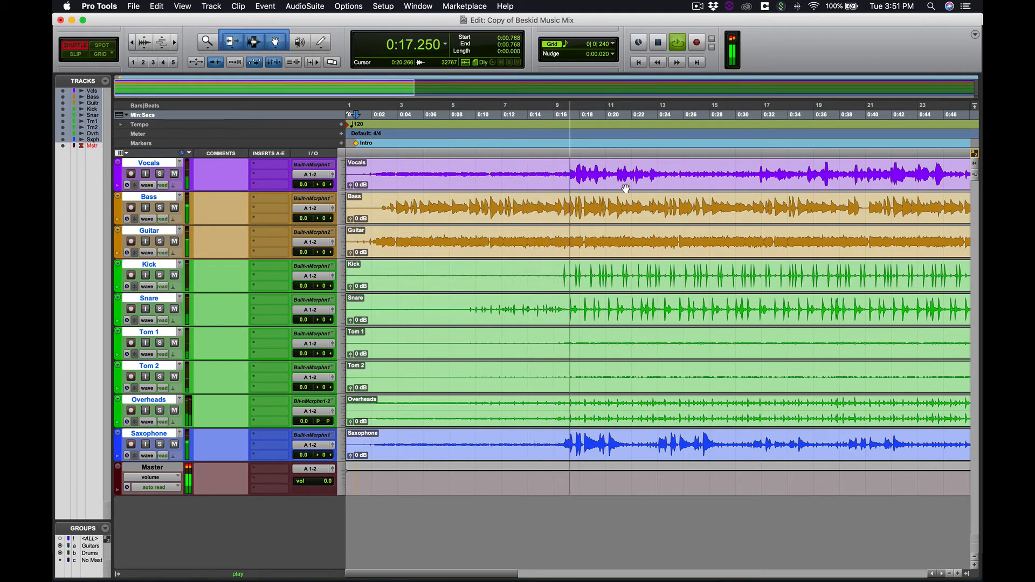
pyautogui.click(559, 114)
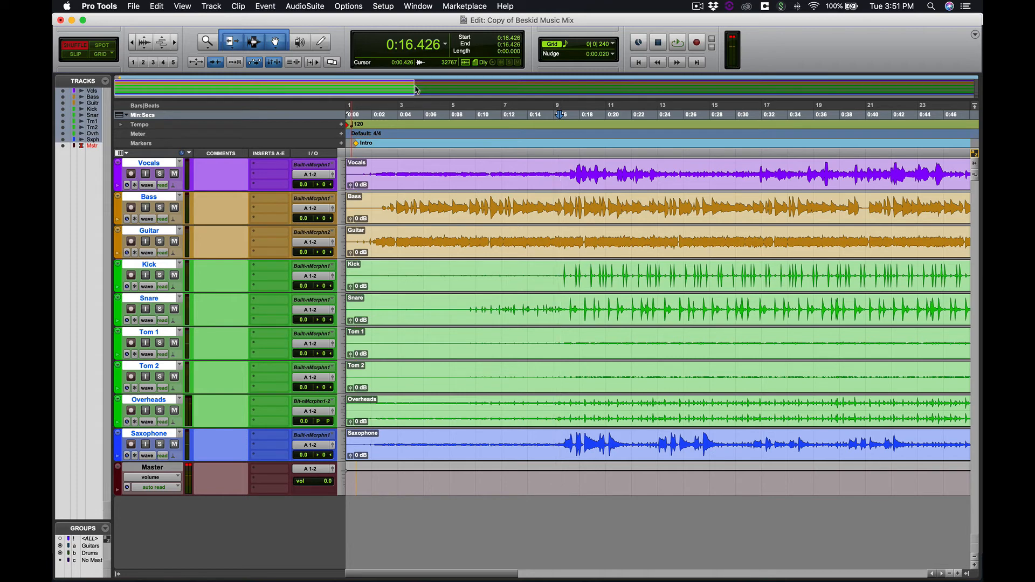
pyautogui.click(340, 143)
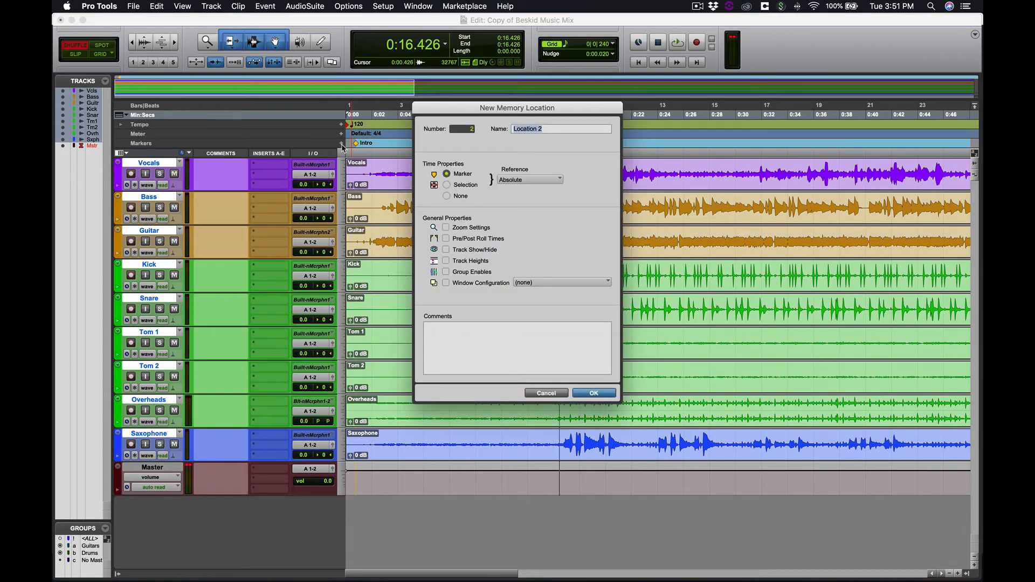
pyautogui.write('Verse 1')
pyautogui.press('Return')
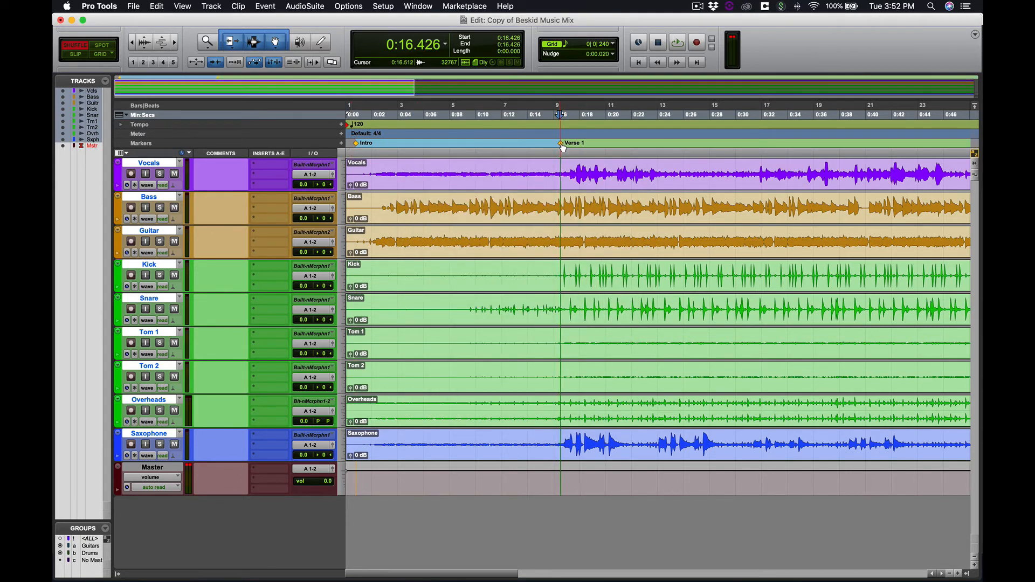
pyautogui.moveTo(561, 146); pyautogui.dragTo(565, 147)
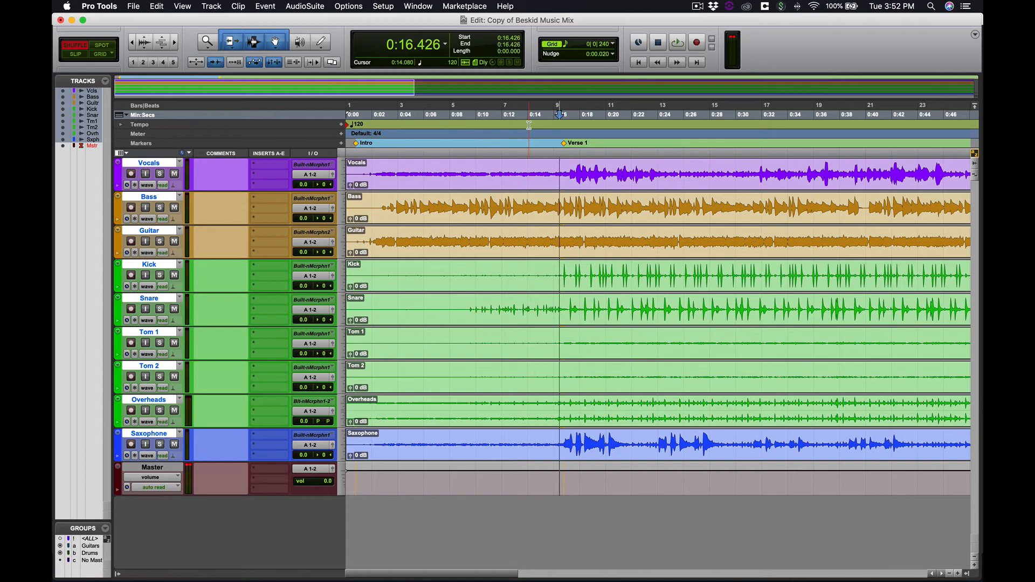
# Play through the first verse and add a marker named Chorus 1 at 0:45.824
pyautogui.press('space')
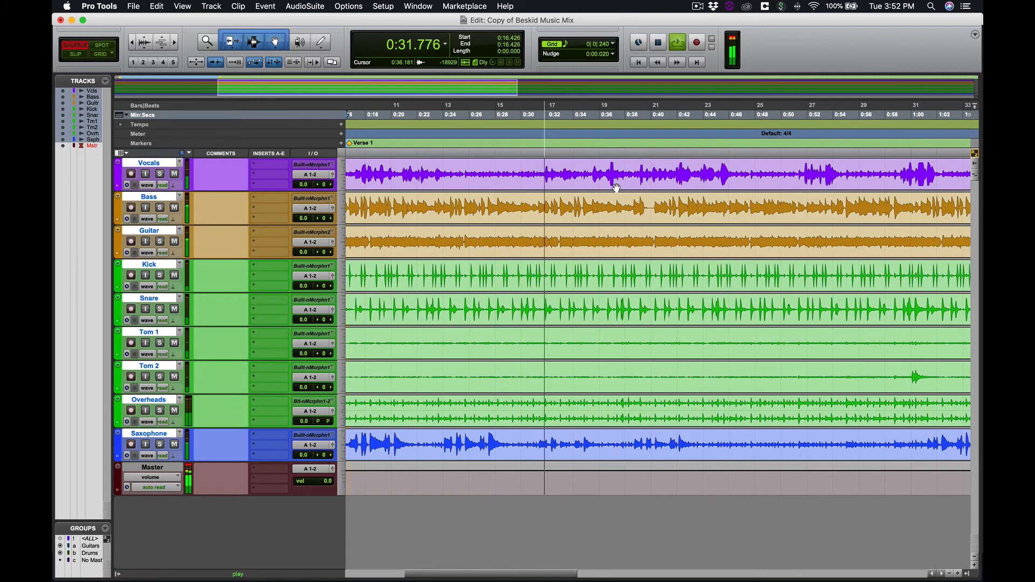
pyautogui.click(132, 43)
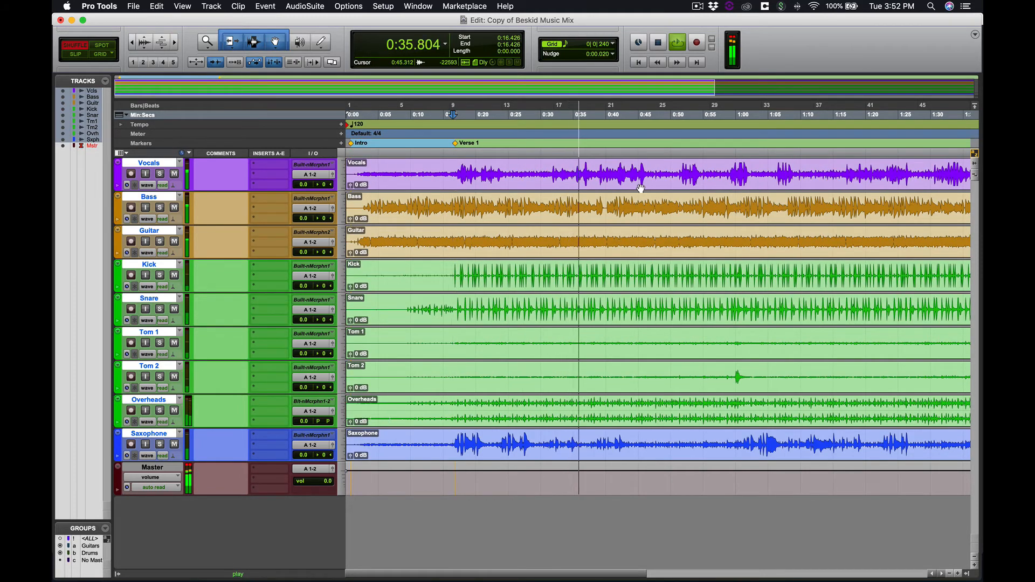
pyautogui.hscroll(4, 656, 189)
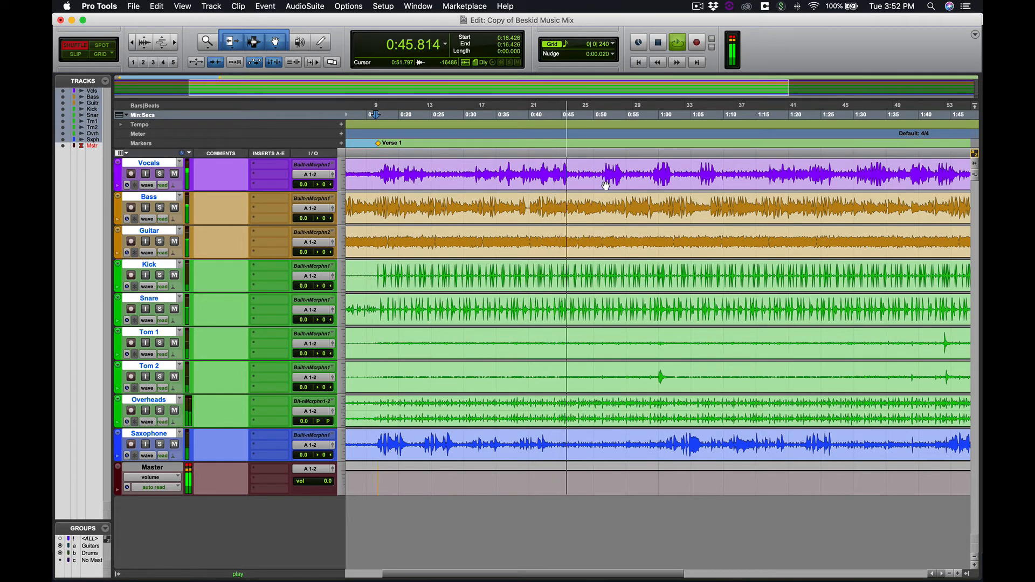
pyautogui.press('space')
pyautogui.click(567, 115)
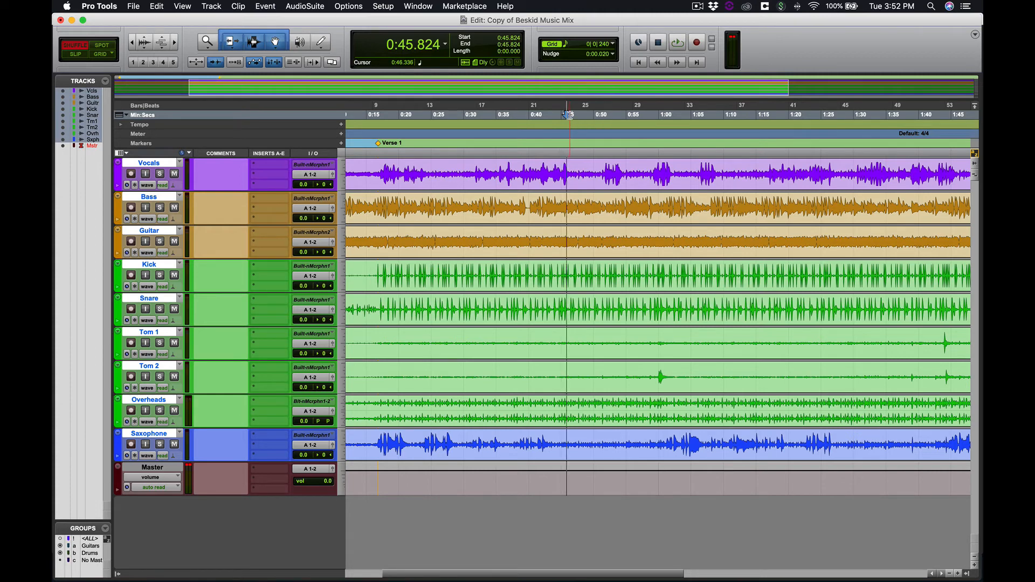
pyautogui.click(340, 144)
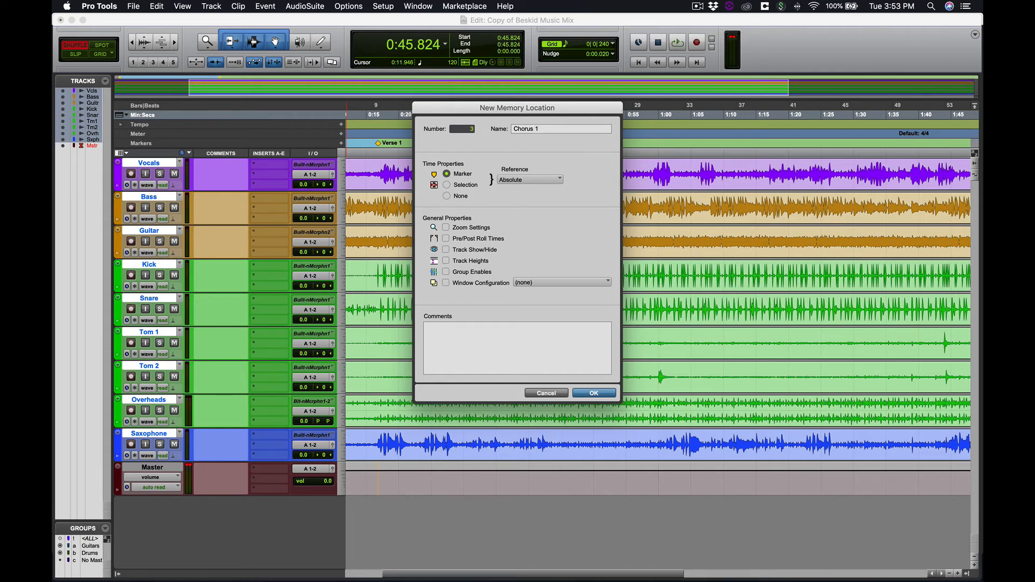
pyautogui.press('Return')
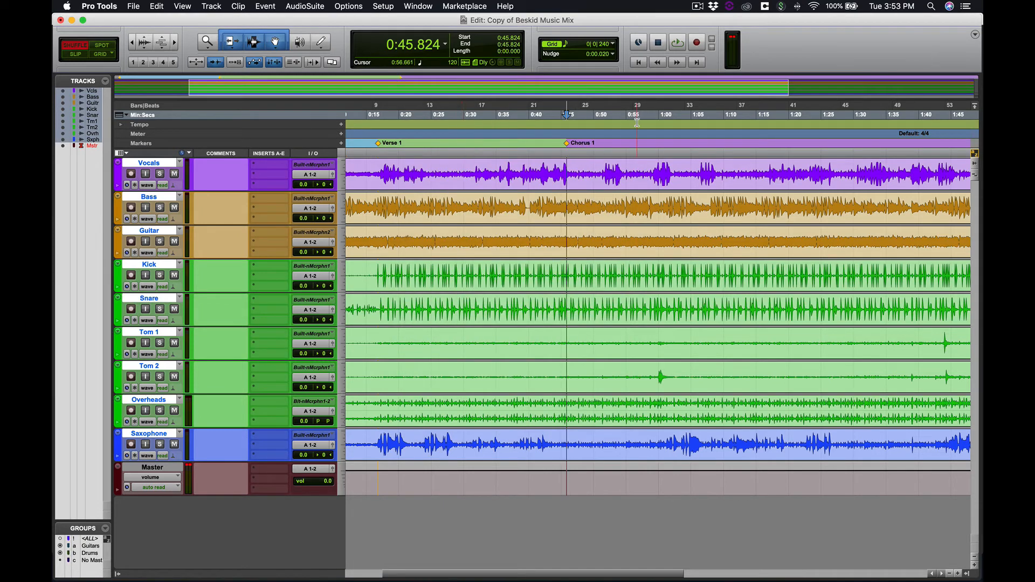
# Enter the comment "Compress" for the Vocals track and "Pan audience Perspective" for the Kick track
pyautogui.click(225, 169)
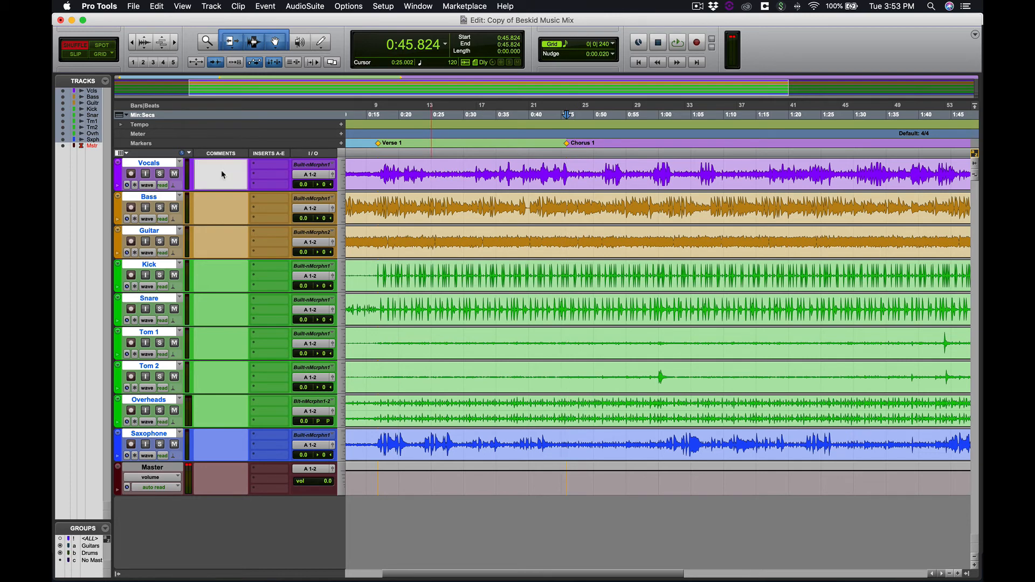
pyautogui.write('Compress')
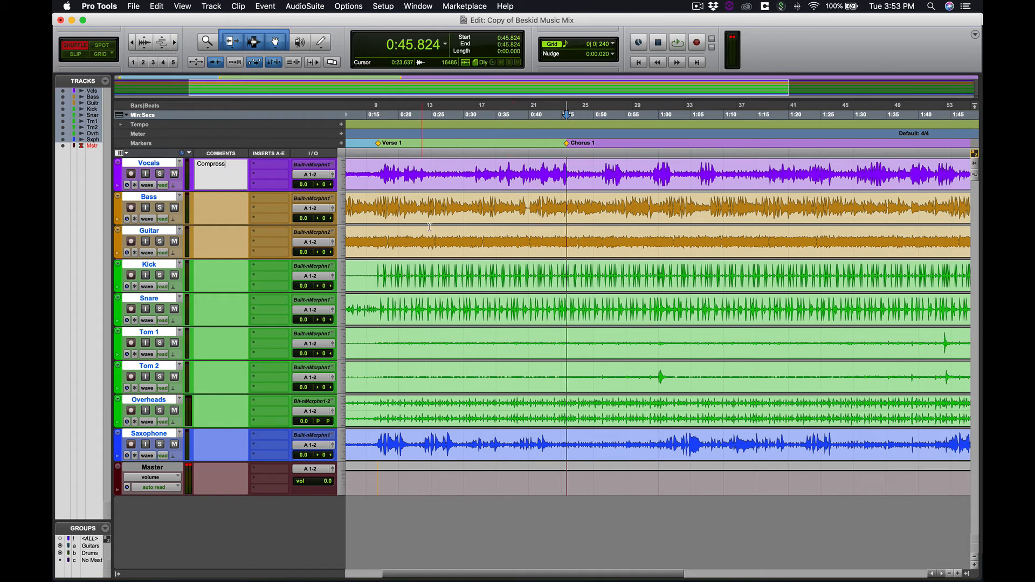
pyautogui.hscroll(1, 541, 181)
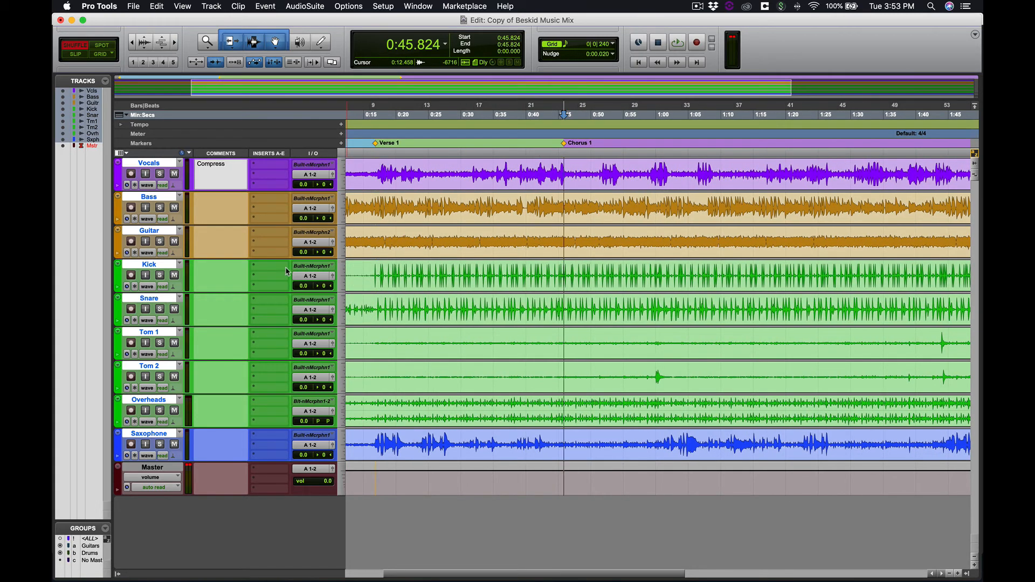
pyautogui.click(214, 273)
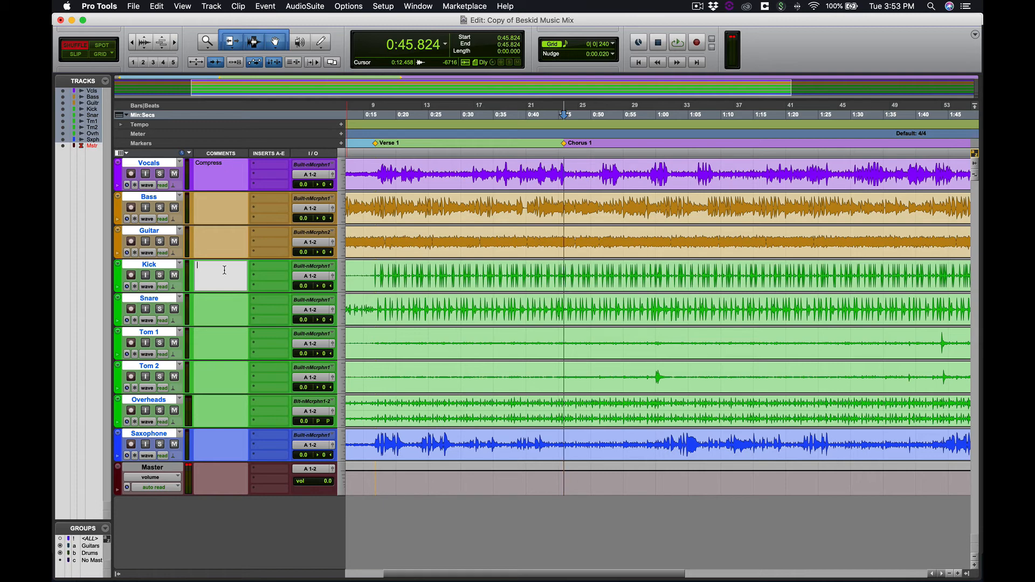
pyautogui.write('Pan audience')
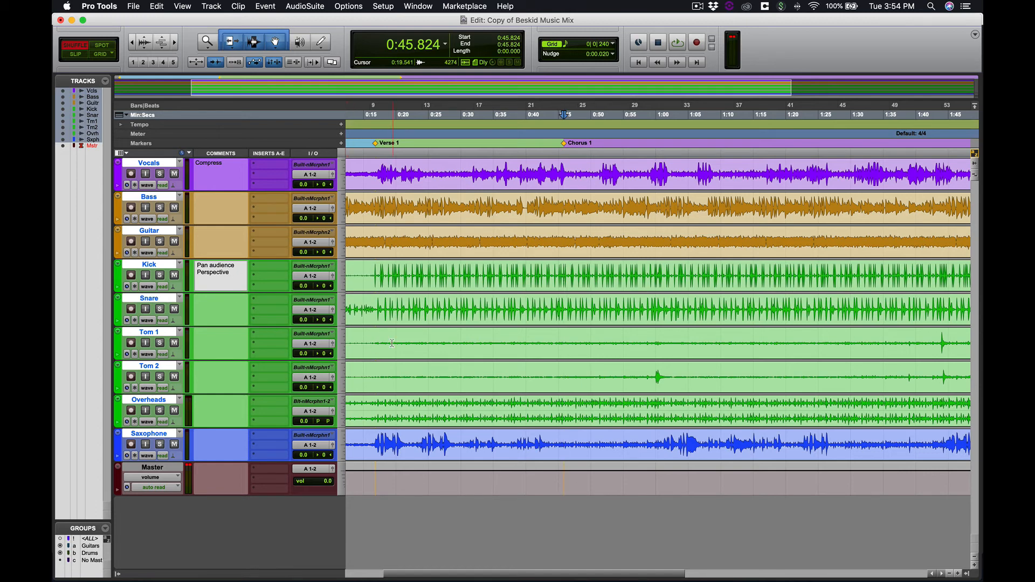
# Finish the Kick comment entry and play the song from 1:05.280 to find where the second chorus starts
pyautogui.hscroll(5, 479, 339)
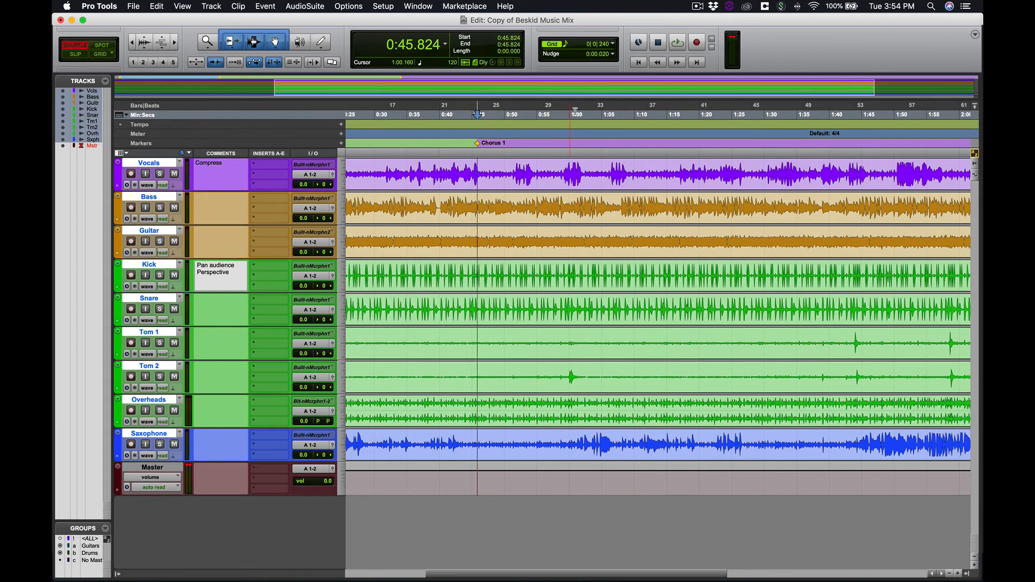
pyautogui.click(610, 115)
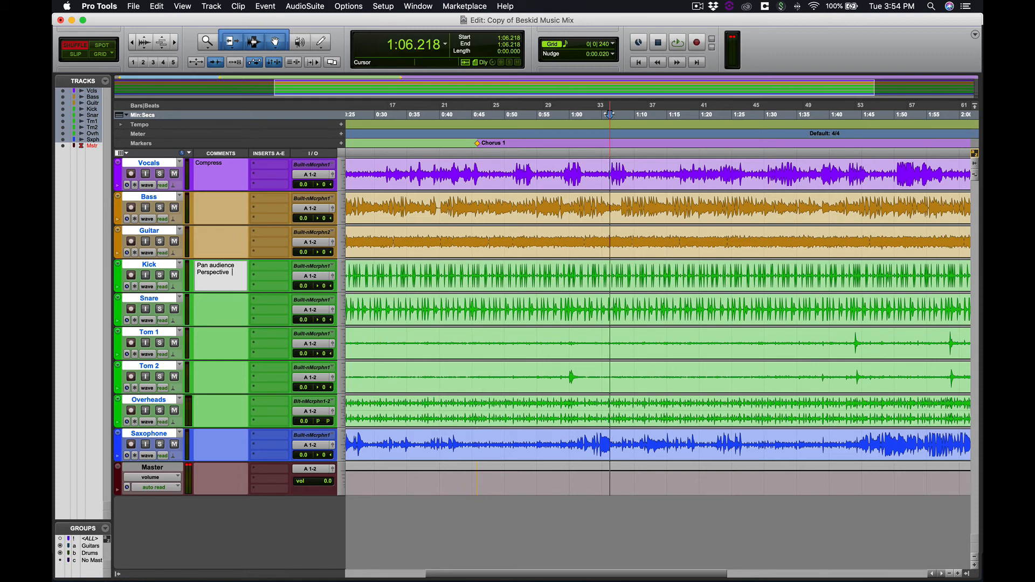
pyautogui.click(592, 114)
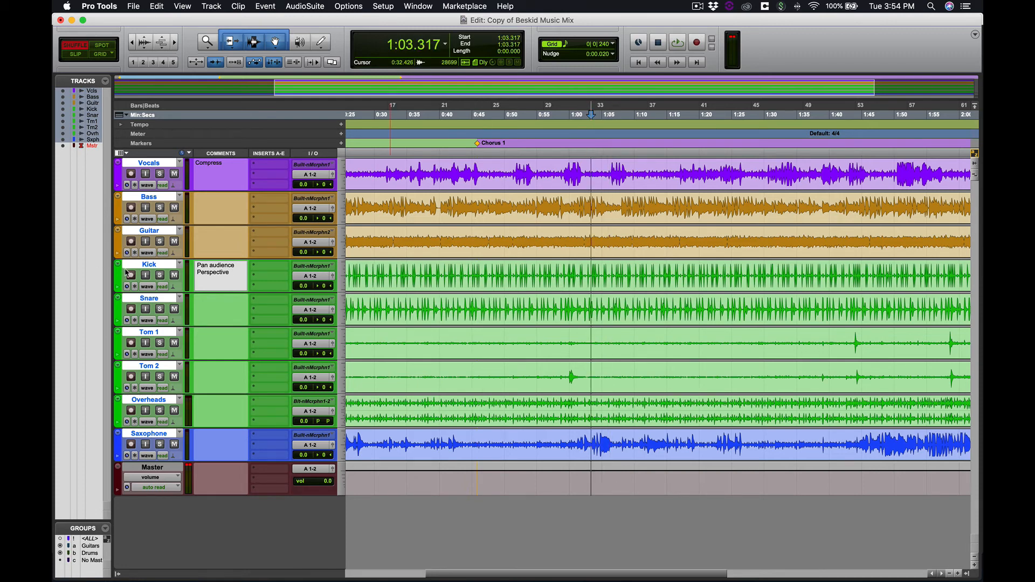
pyautogui.click(143, 267)
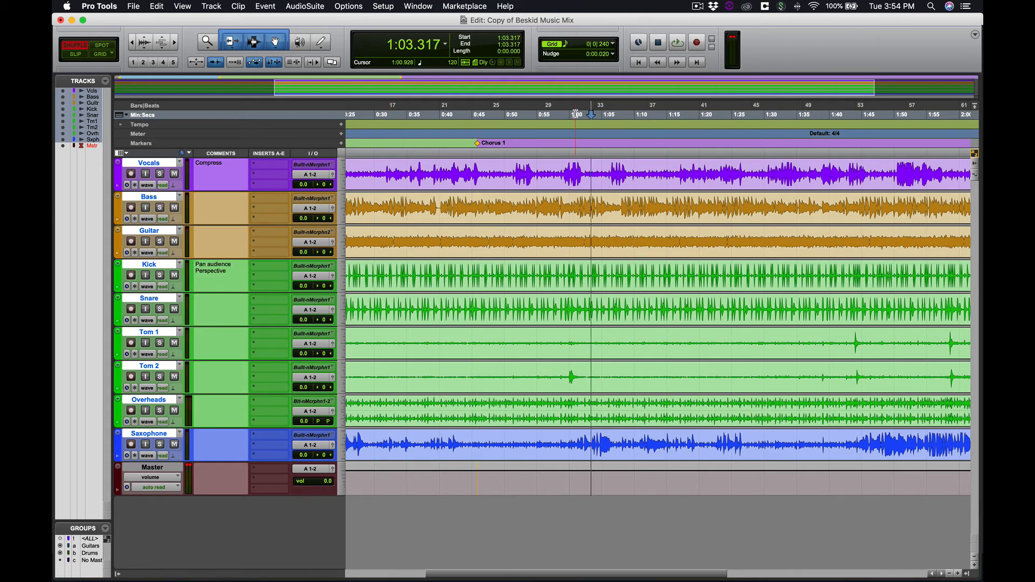
pyautogui.click(604, 115)
pyautogui.press('space')
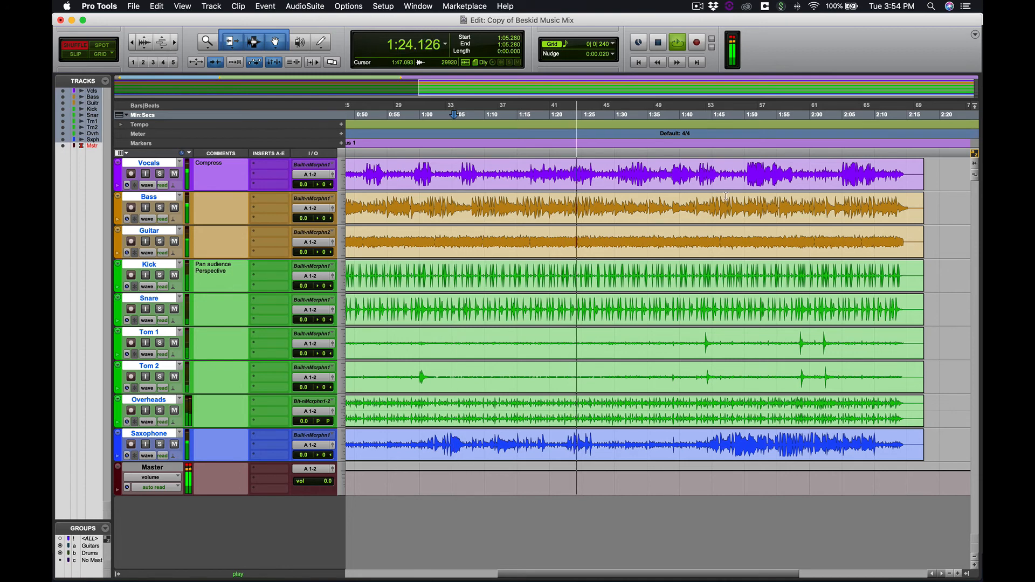
pyautogui.hscroll(-5, 670, 198)
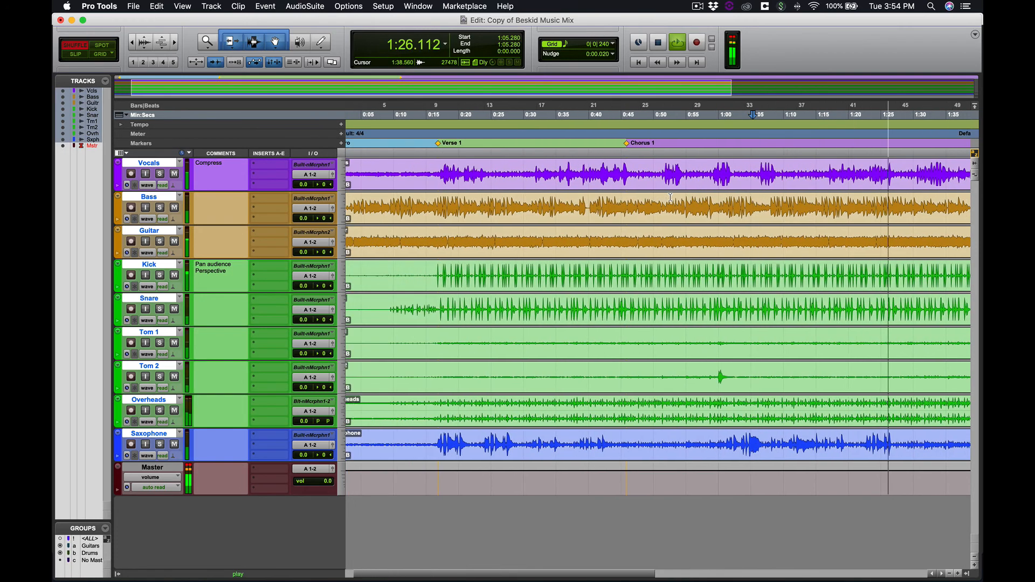
pyautogui.hscroll(5, 669, 197)
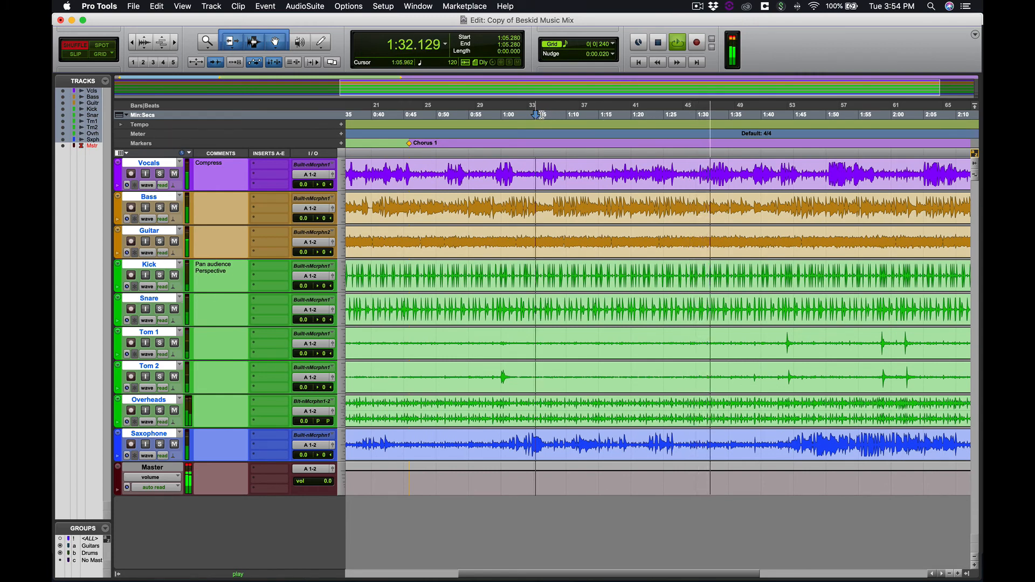
pyautogui.press('space')
# Add a marker named Chorus 2 at 1:30.282 on the timeline
pyautogui.click(698, 115)
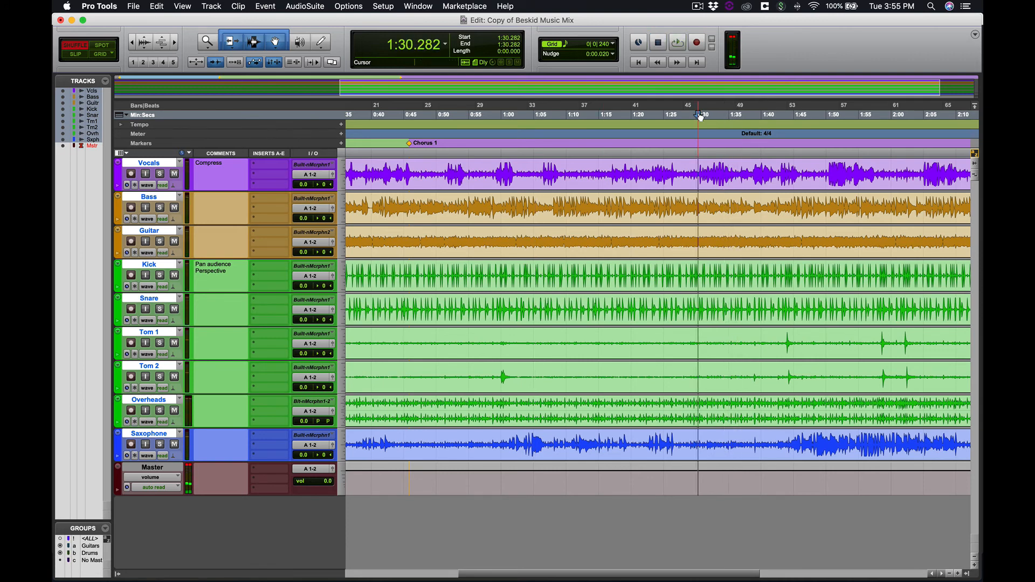
pyautogui.click(341, 144)
pyautogui.write('Cho')
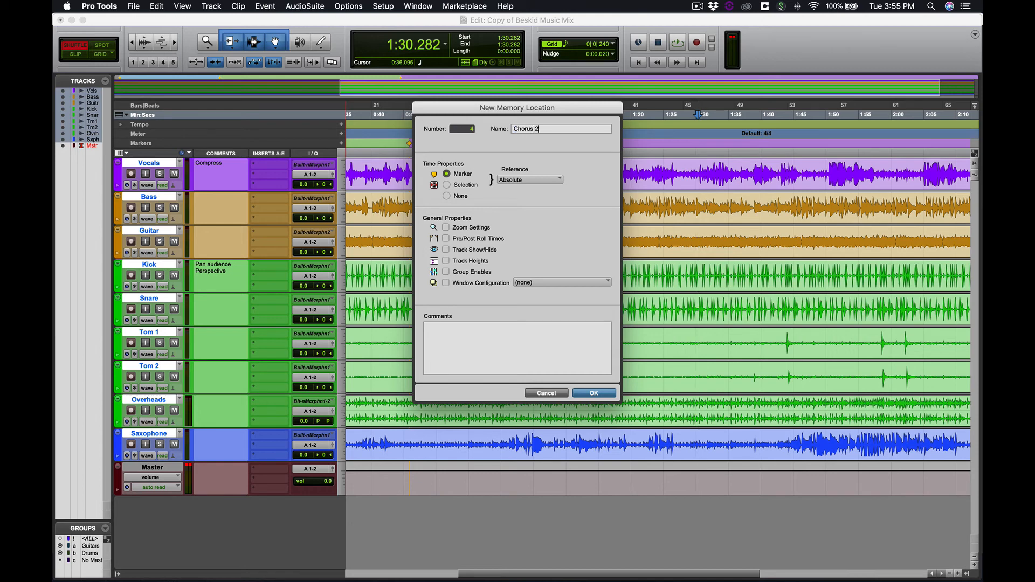
pyautogui.write('rus 2')
pyautogui.press('Return')
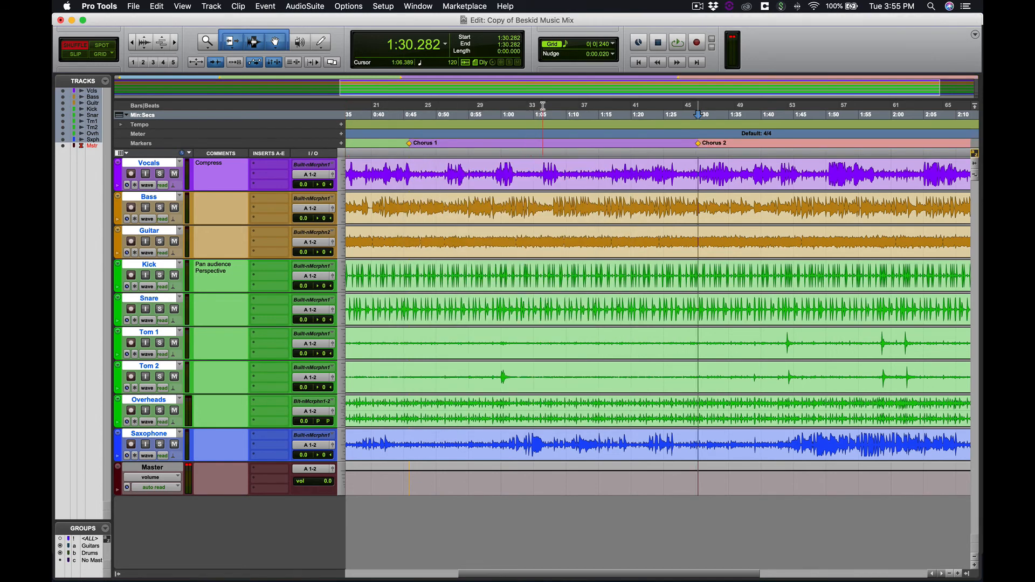
# Play the song from 1:06.133, 0:59.392 and 0:40.106 to find where the second verse starts
pyautogui.click(541, 106)
pyautogui.press('space')
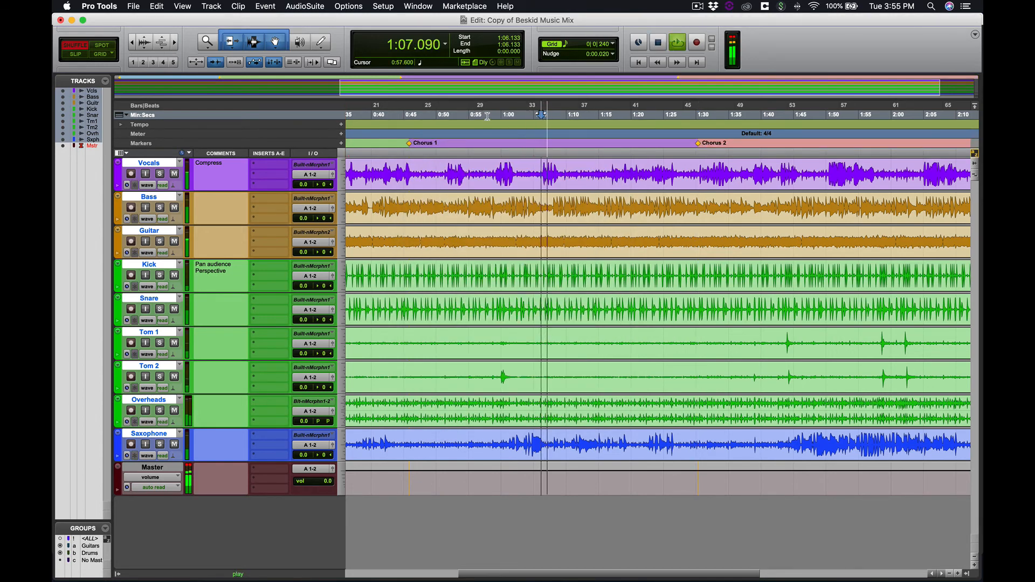
pyautogui.press('space')
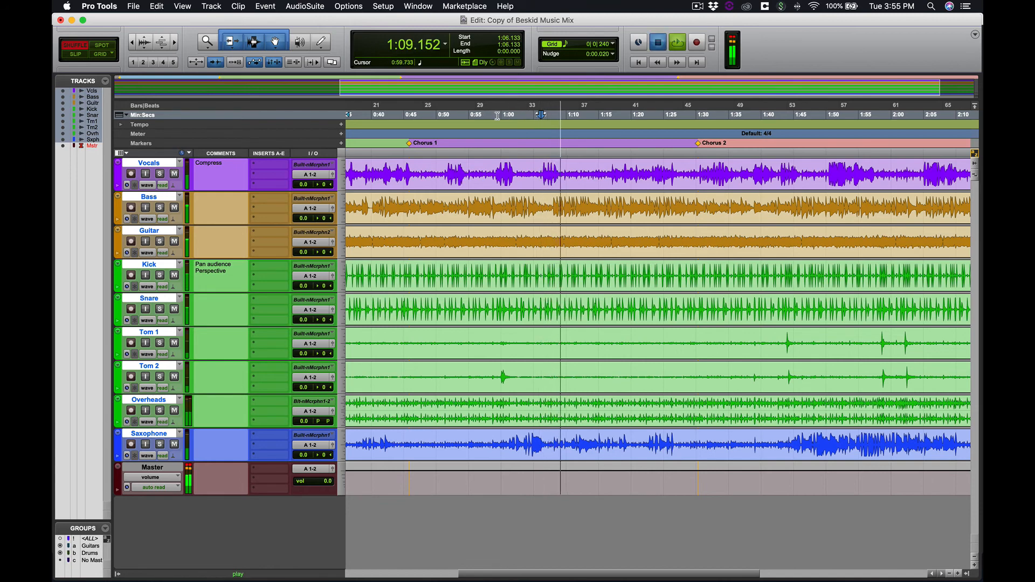
pyautogui.click(497, 116)
pyautogui.press('space')
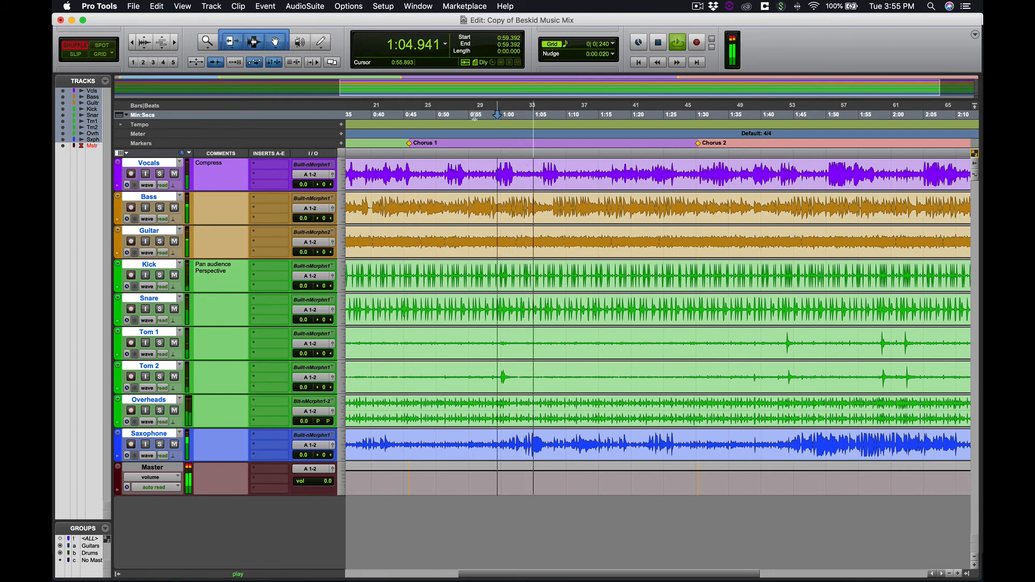
pyautogui.press('space')
pyautogui.click(372, 116)
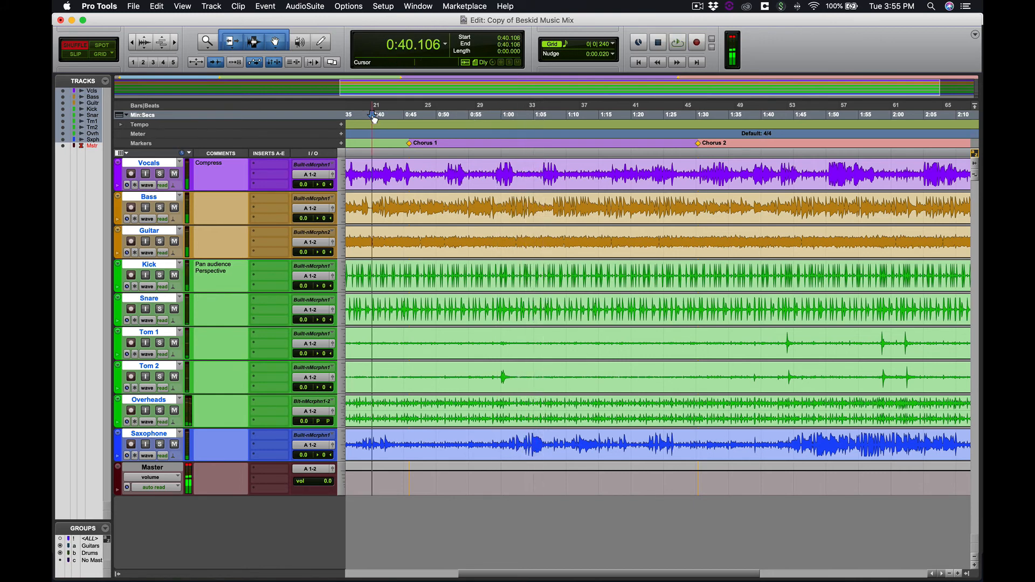
pyautogui.press('space')
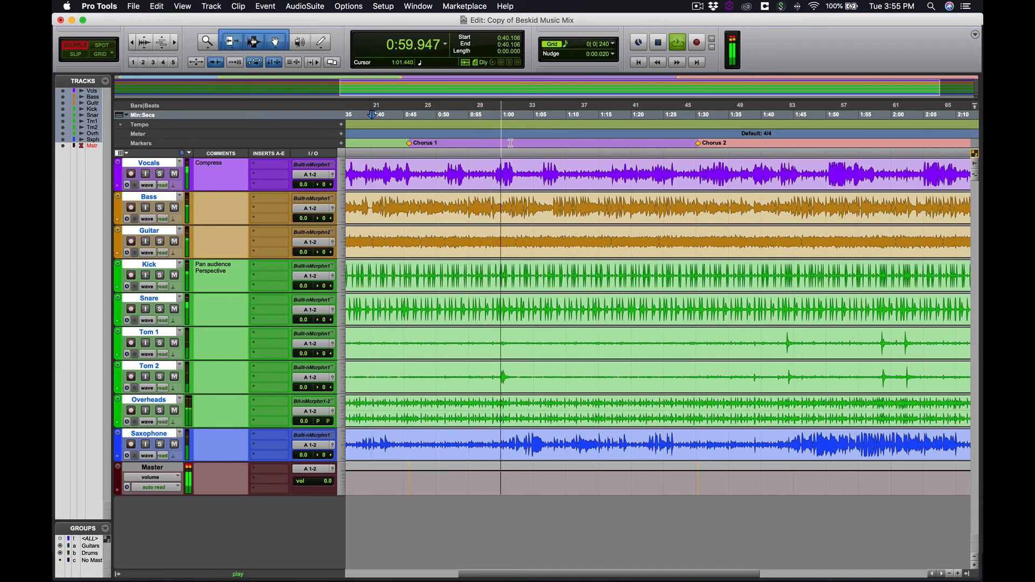
pyautogui.press('space')
# Add a marker named Verse 2 at 1:01.525 on the timeline
pyautogui.click(507, 115)
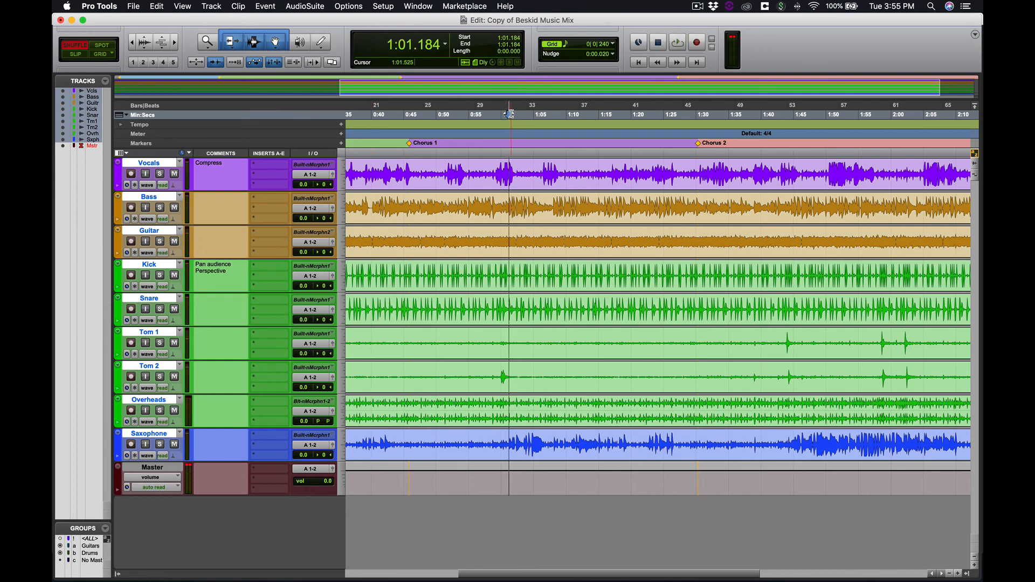
pyautogui.click(510, 115)
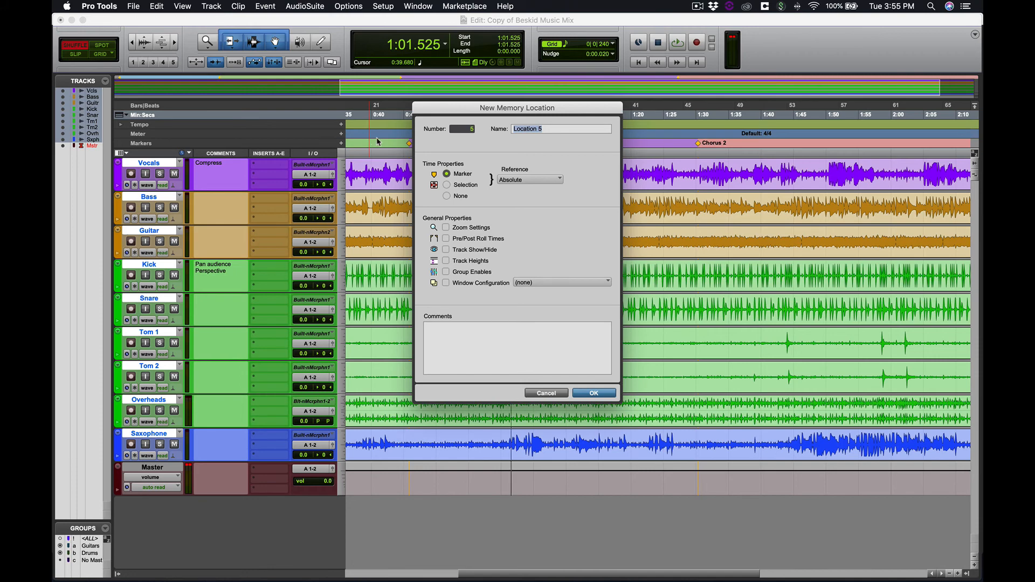
pyautogui.write('erse 2')
pyautogui.press('Return')
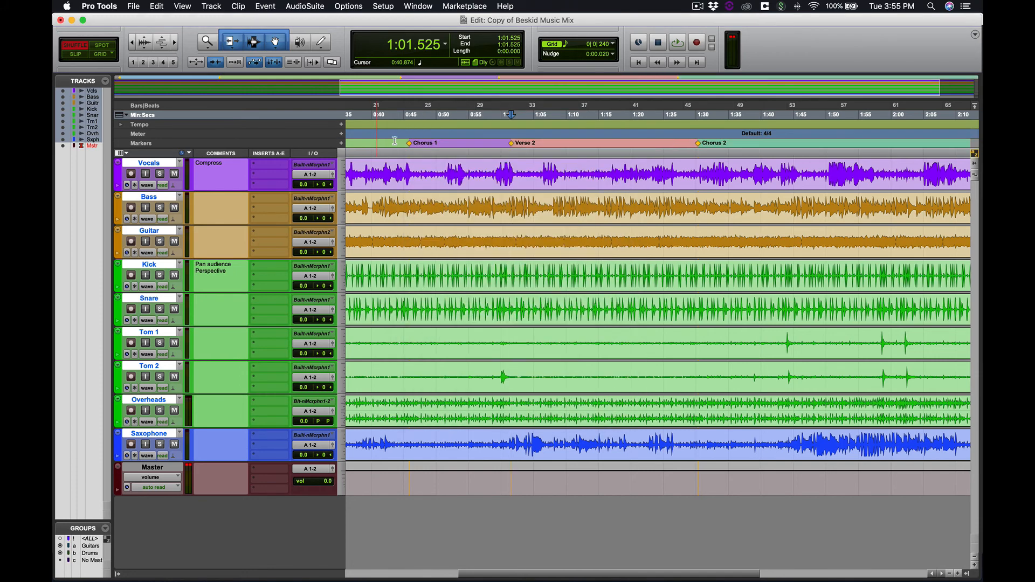
# Play the song from 1:40.096 to its end and add a marker named Verse 3 at 1:44.618
pyautogui.hscroll(3, 725, 200)
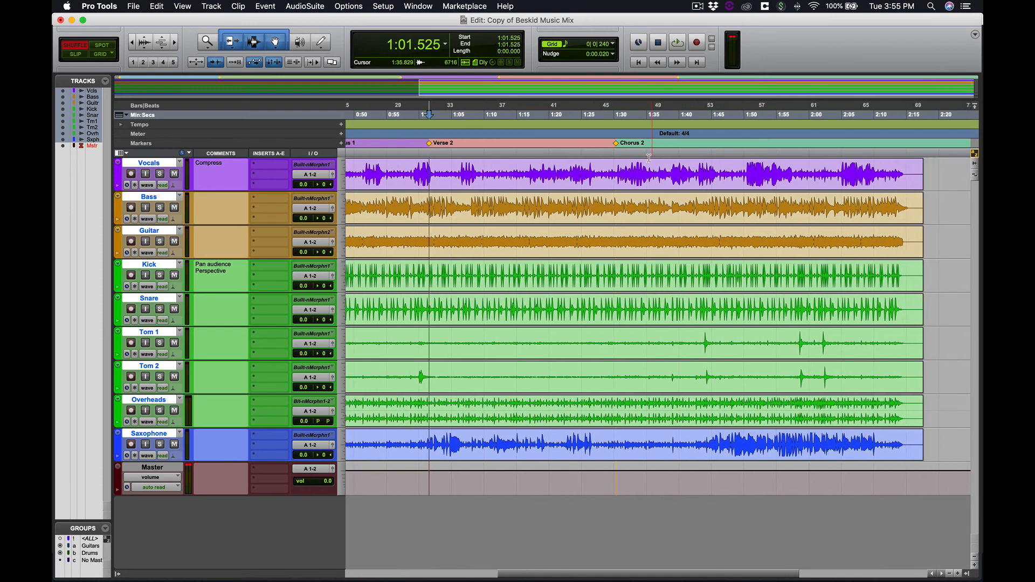
pyautogui.click(678, 113)
pyautogui.press('space')
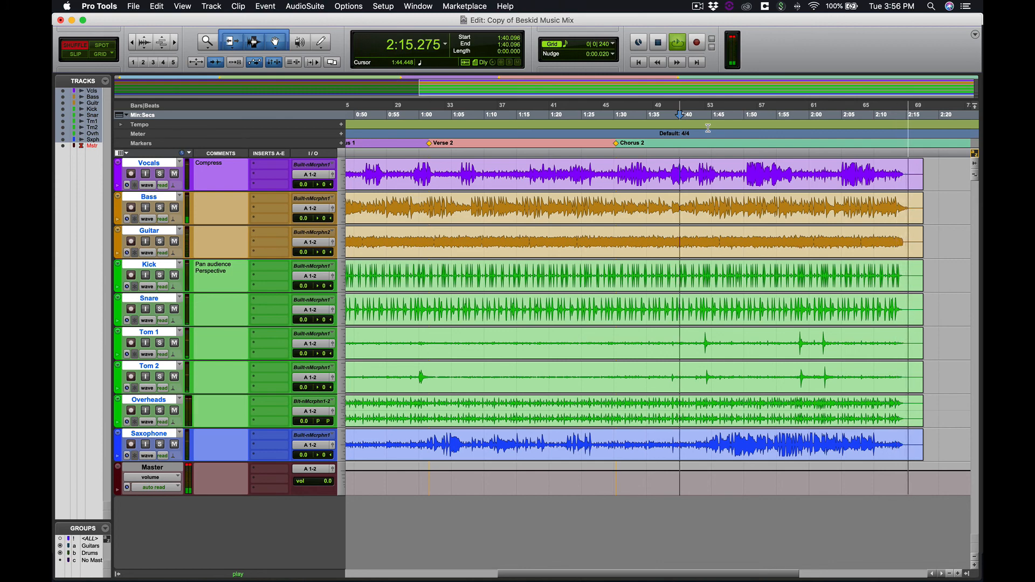
pyautogui.press('space')
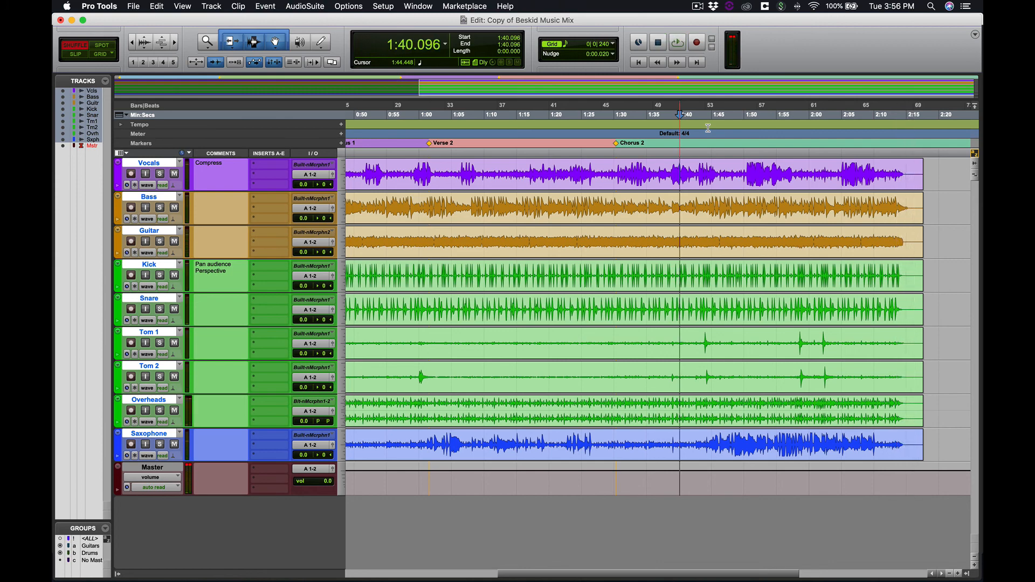
pyautogui.click(709, 123)
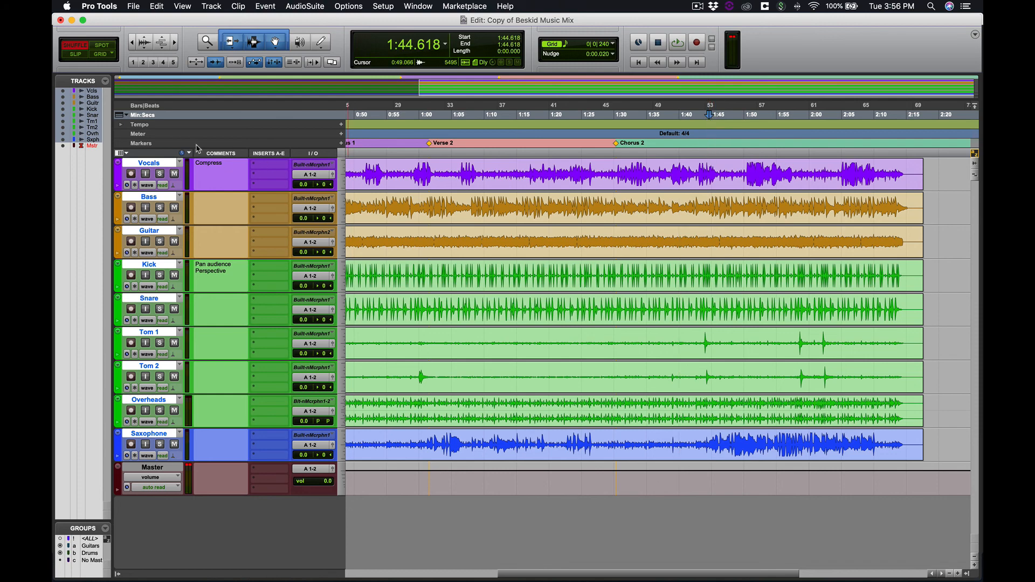
pyautogui.click(342, 143)
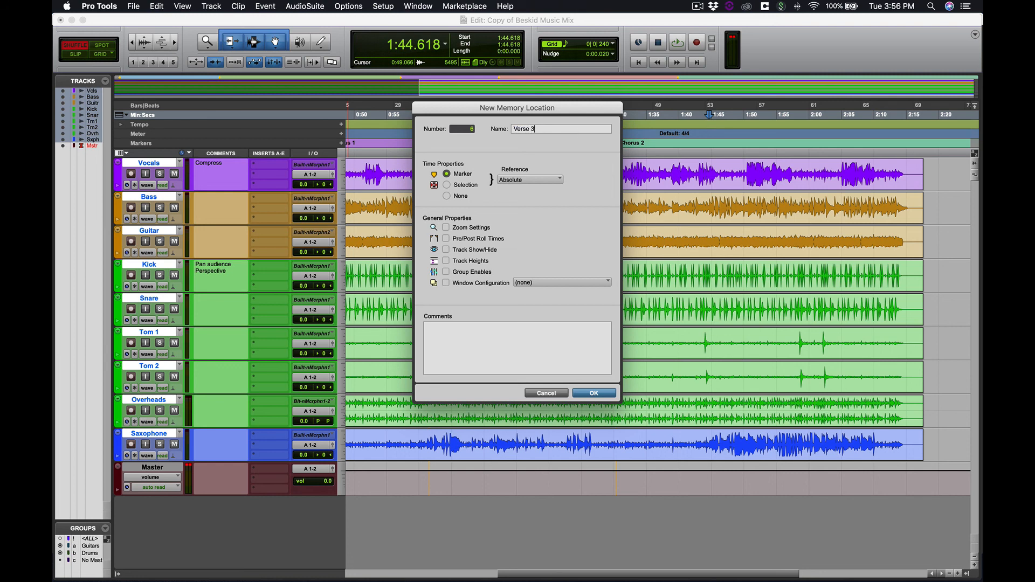
pyautogui.click(593, 392)
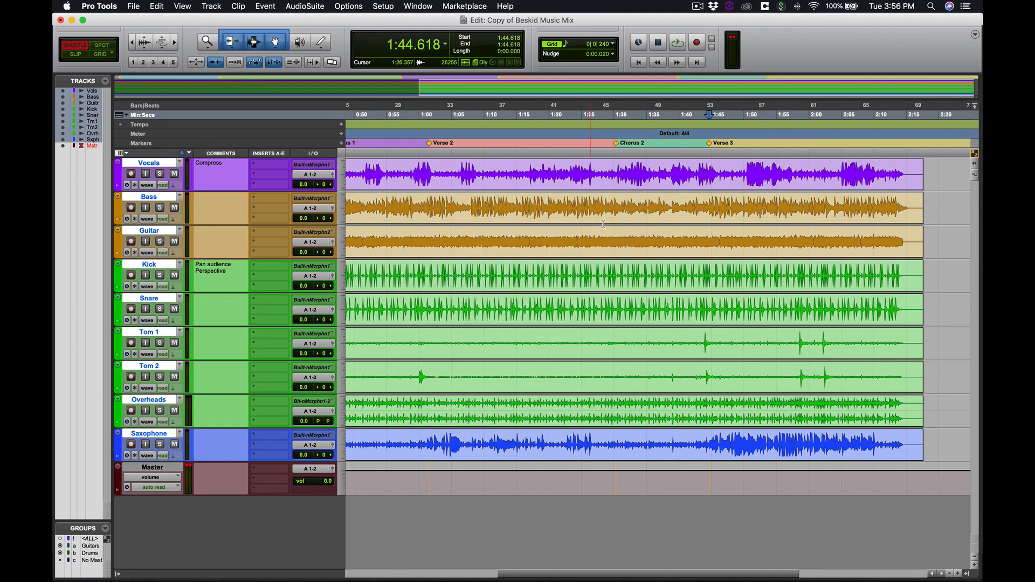
# Select only the Master track and move the playback position to the Chorus 2 marker
pyautogui.hscroll(-15, 550, 260)
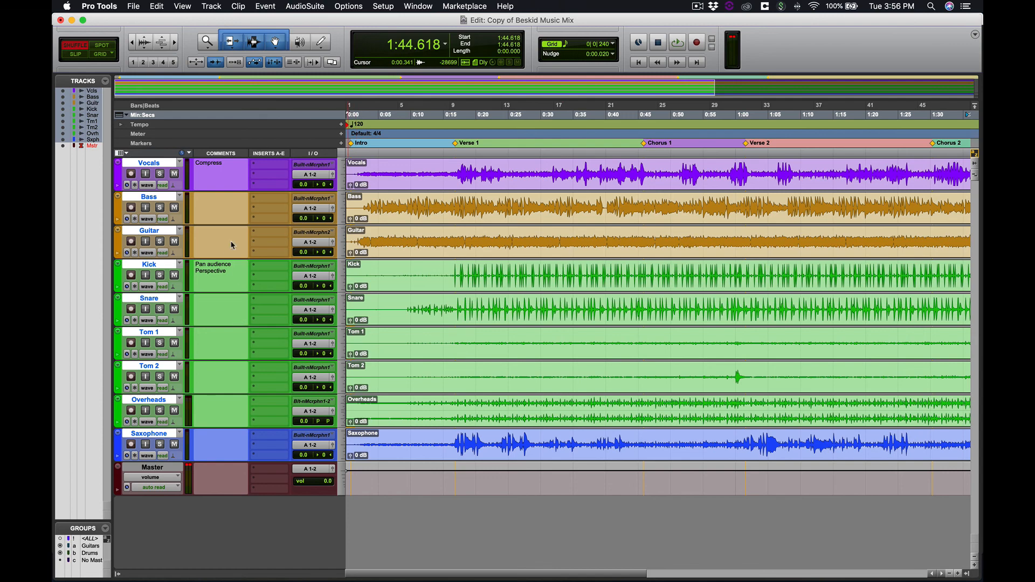
pyautogui.click(155, 468)
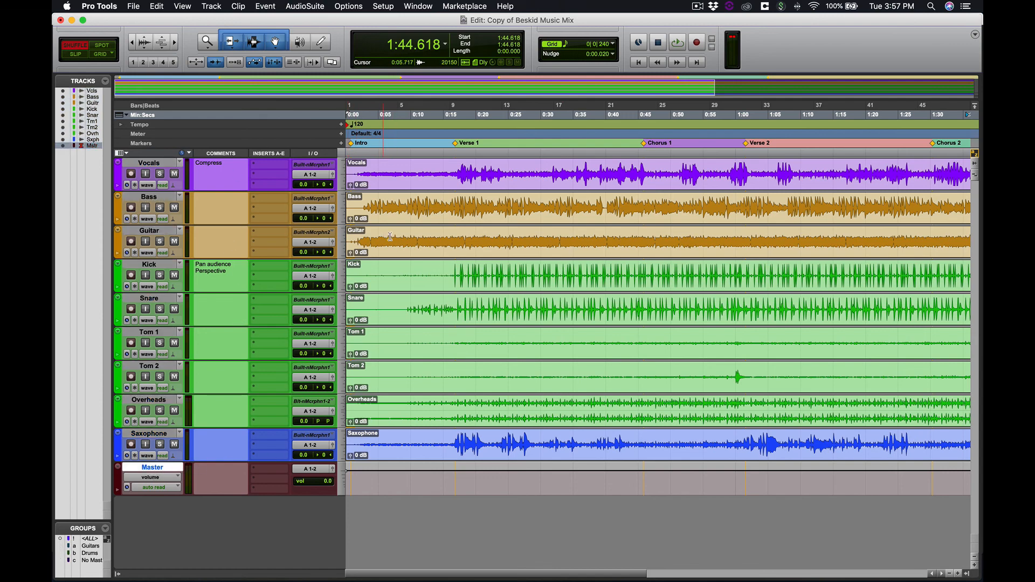
pyautogui.hscroll(12, 474, 249)
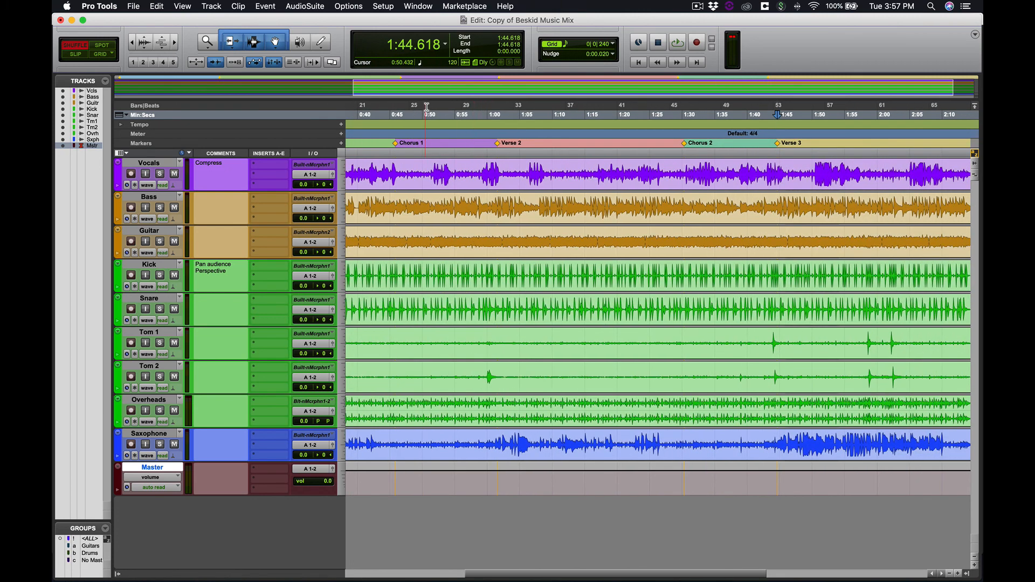
pyautogui.hscroll(4, 634, 140)
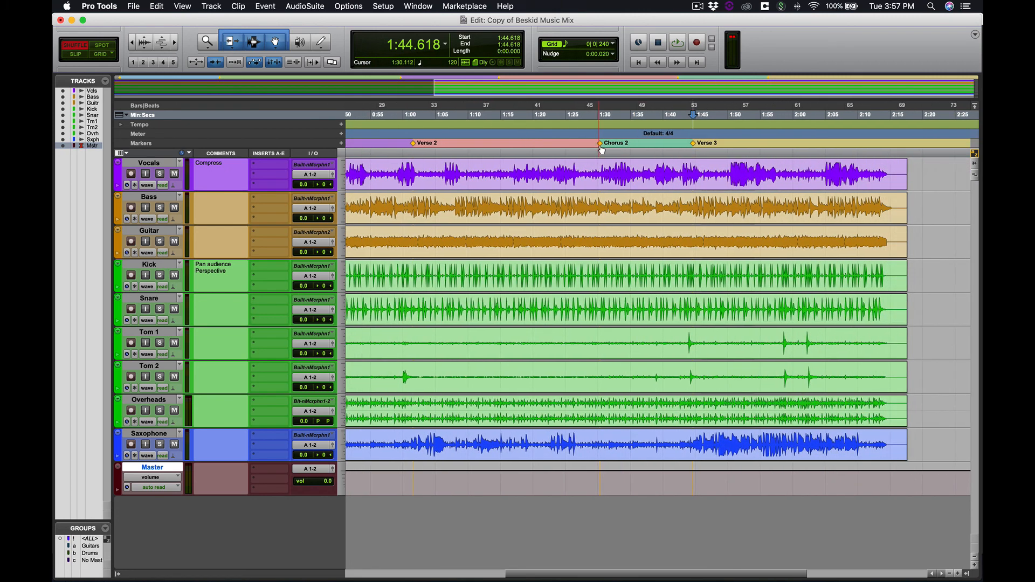
pyautogui.click(602, 146)
pyautogui.hscroll(-15, 531, 158)
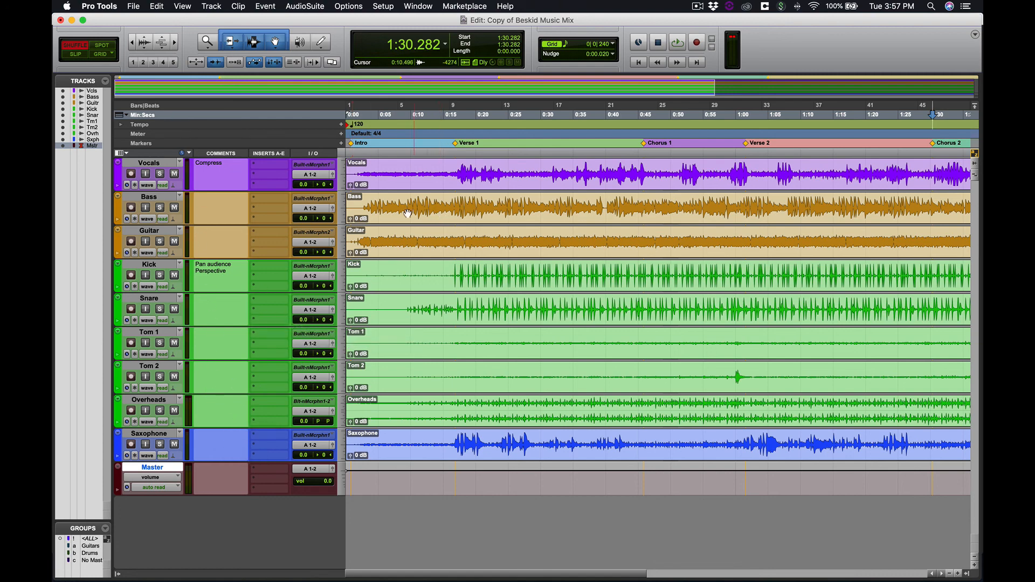
pyautogui.hscroll(10, 405, 214)
pyautogui.hscroll(-10, 404, 215)
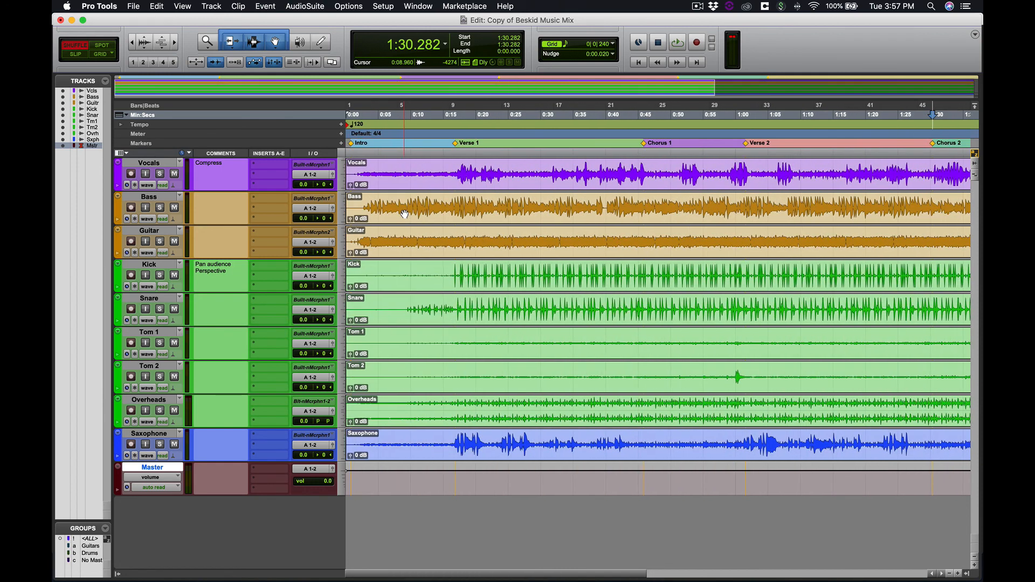